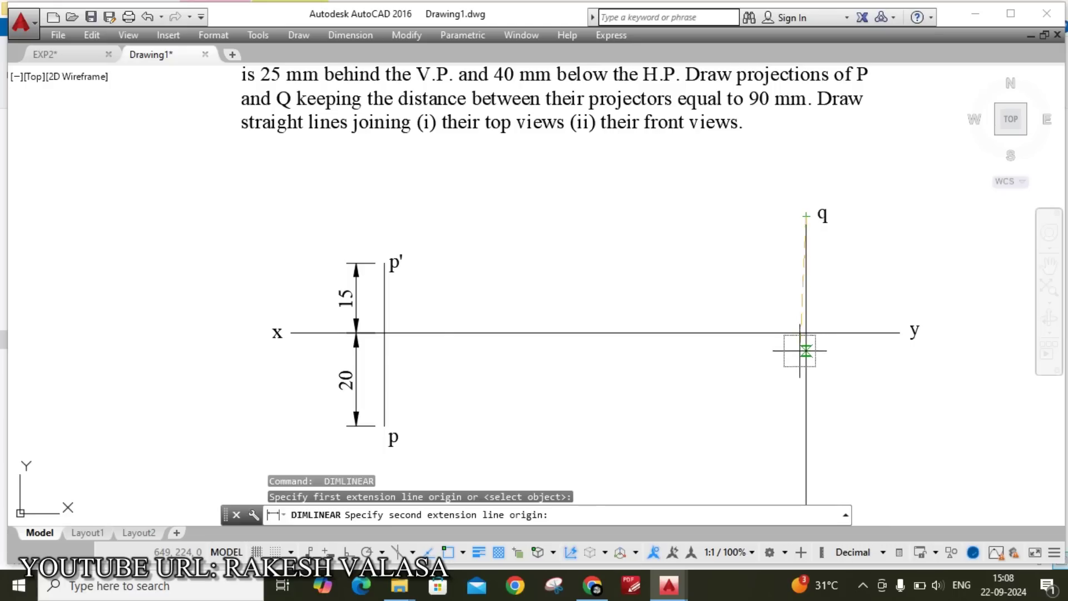
# Add vertical linear dimensions from q to the xy line and from the xy line to q', lined up beside their projector.
pyautogui.click(807, 333)
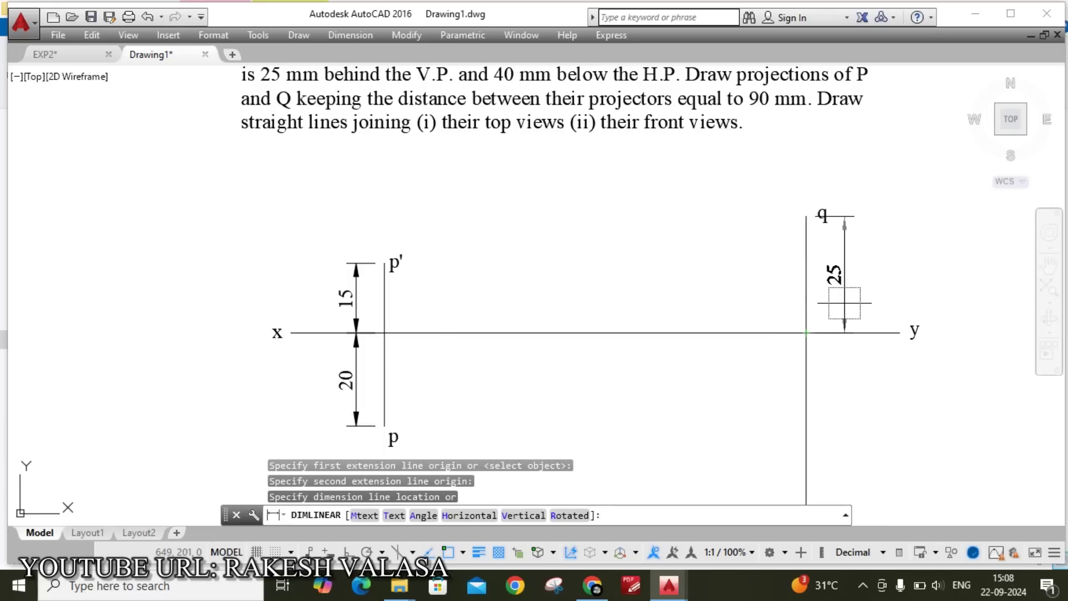
pyautogui.click(849, 303)
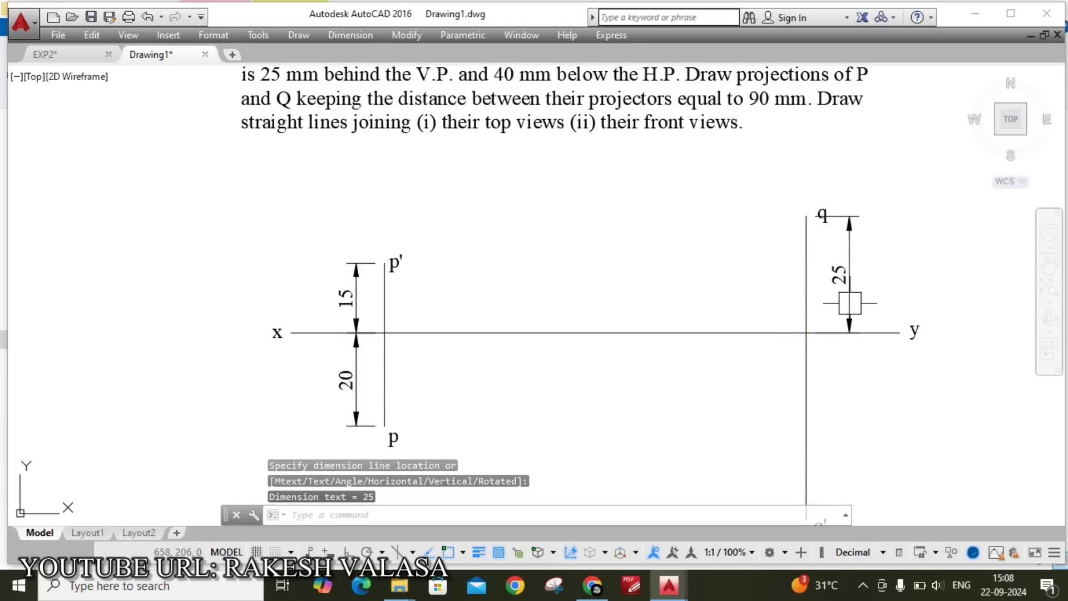
pyautogui.scroll(-2, 882, 277)
pyautogui.scroll(2, 884, 335)
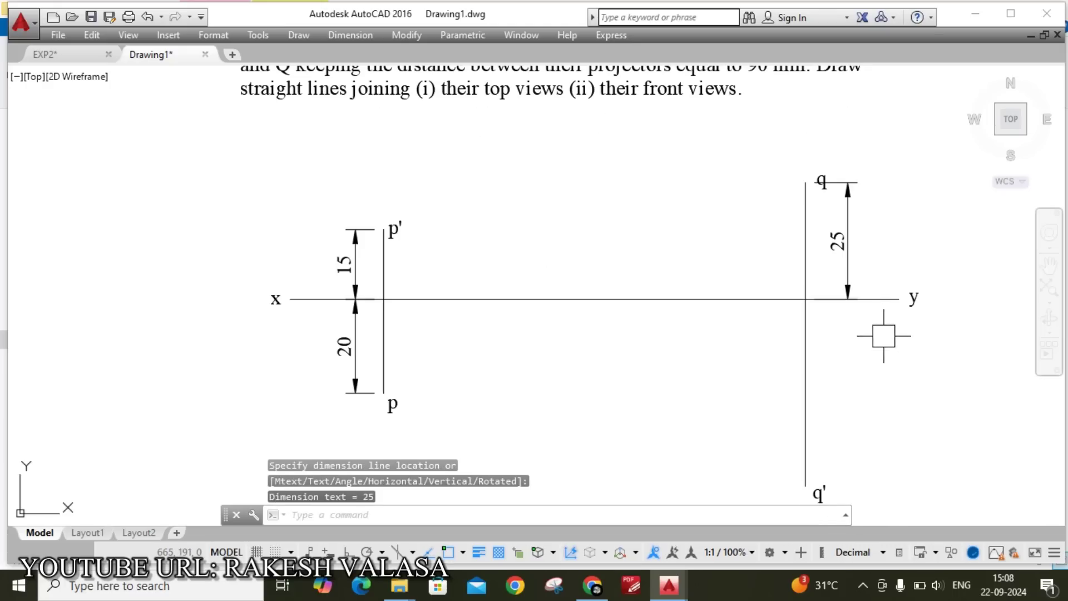
pyautogui.press('Return')
pyautogui.click(805, 299)
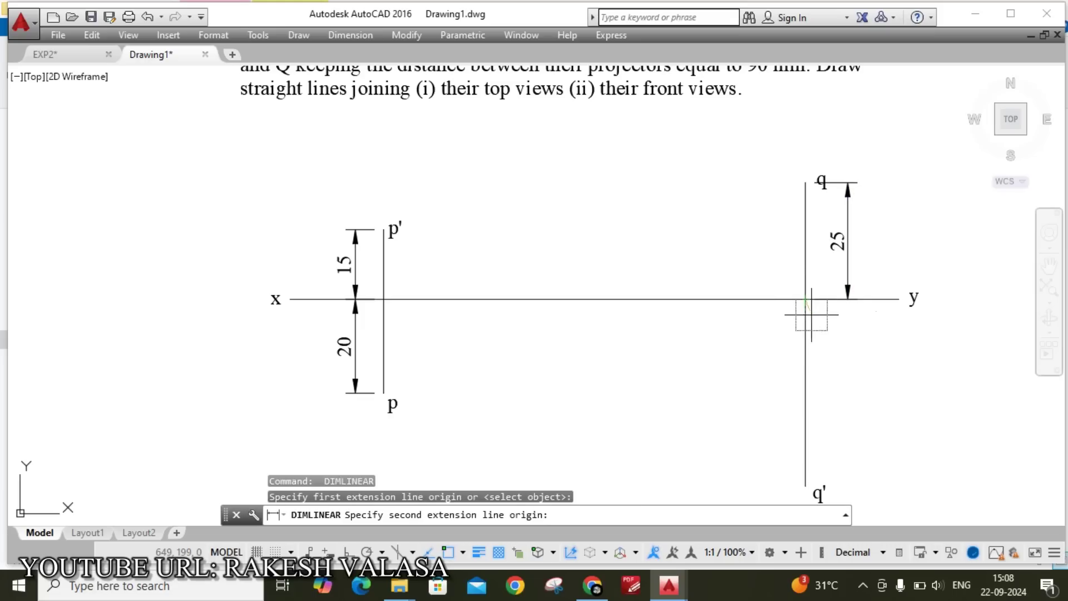
pyautogui.click(805, 486)
pyautogui.scroll(3, 848, 299)
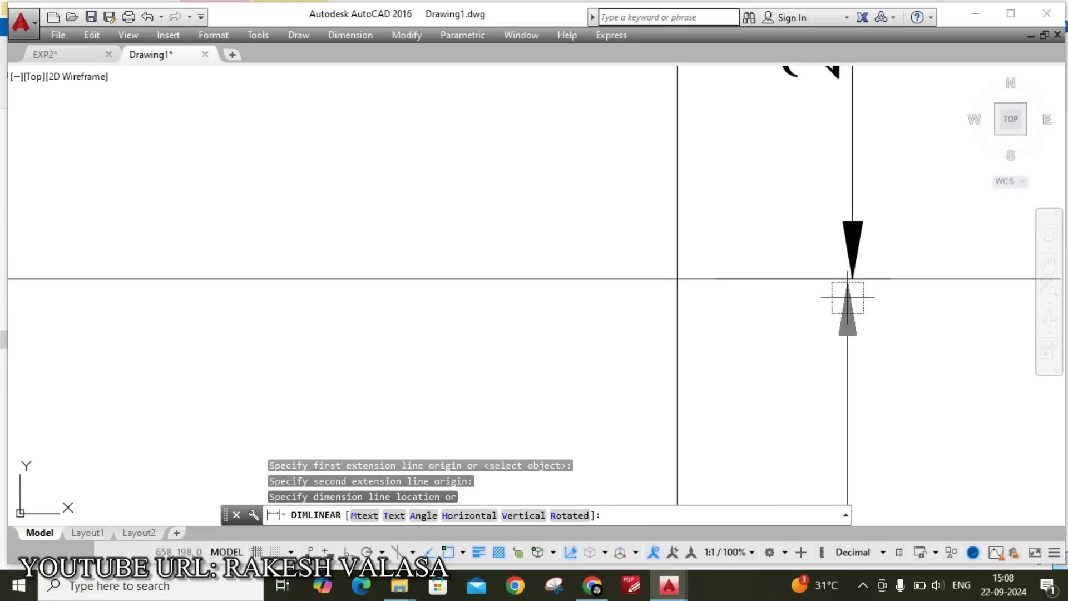
pyautogui.click(848, 301)
pyautogui.scroll(-4, 848, 384)
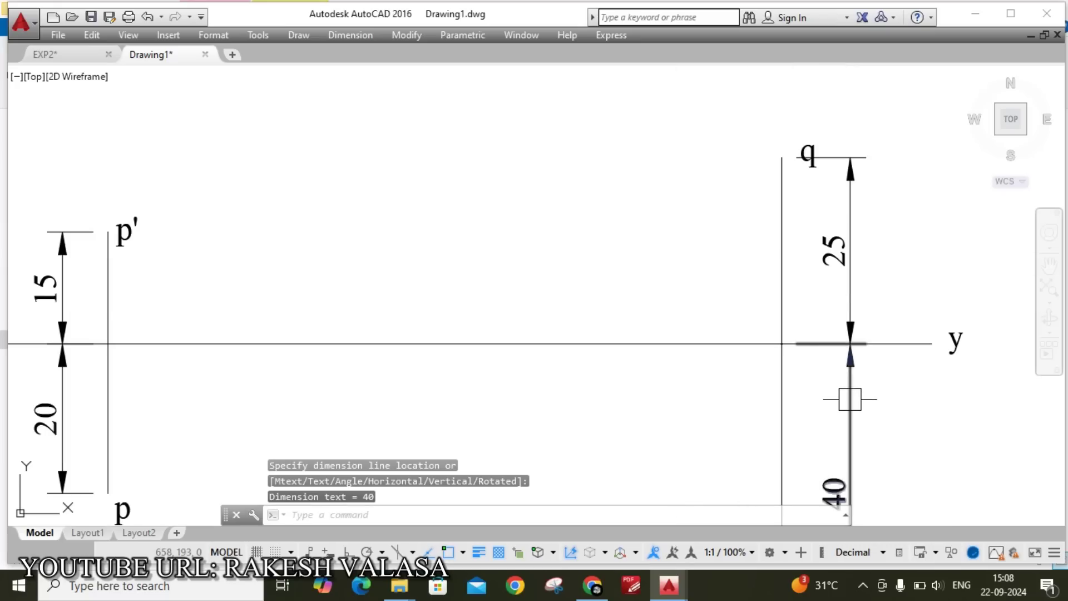
pyautogui.press('Escape')
# Move the label q straight up, away from the extension line of the 25 mm dimension.
pyautogui.scroll(4, 809, 134)
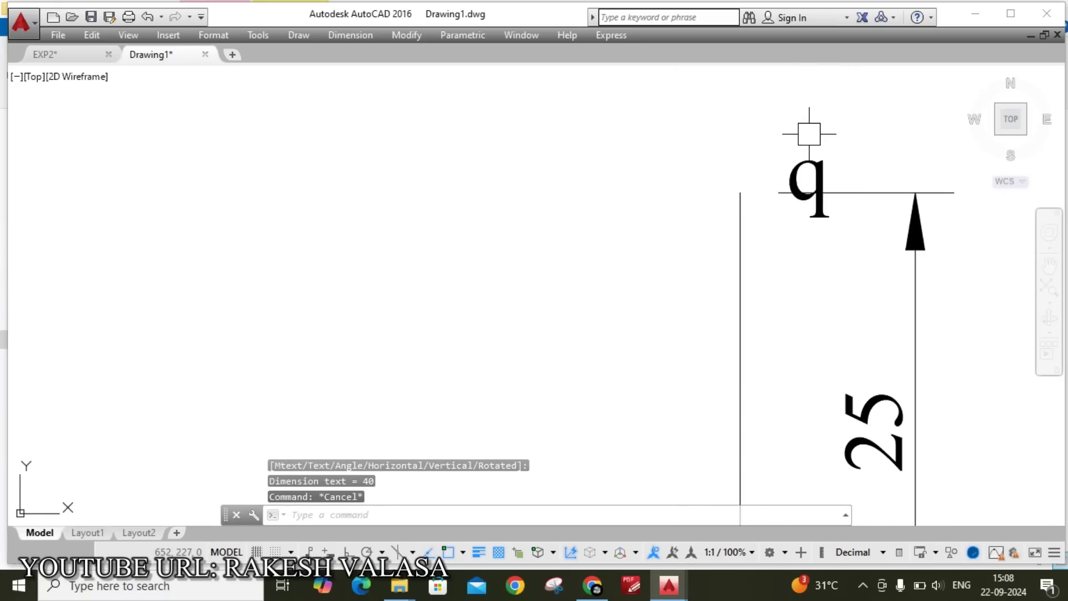
pyautogui.write('m')
pyautogui.press('Return')
pyautogui.click(814, 161)
pyautogui.press('Return')
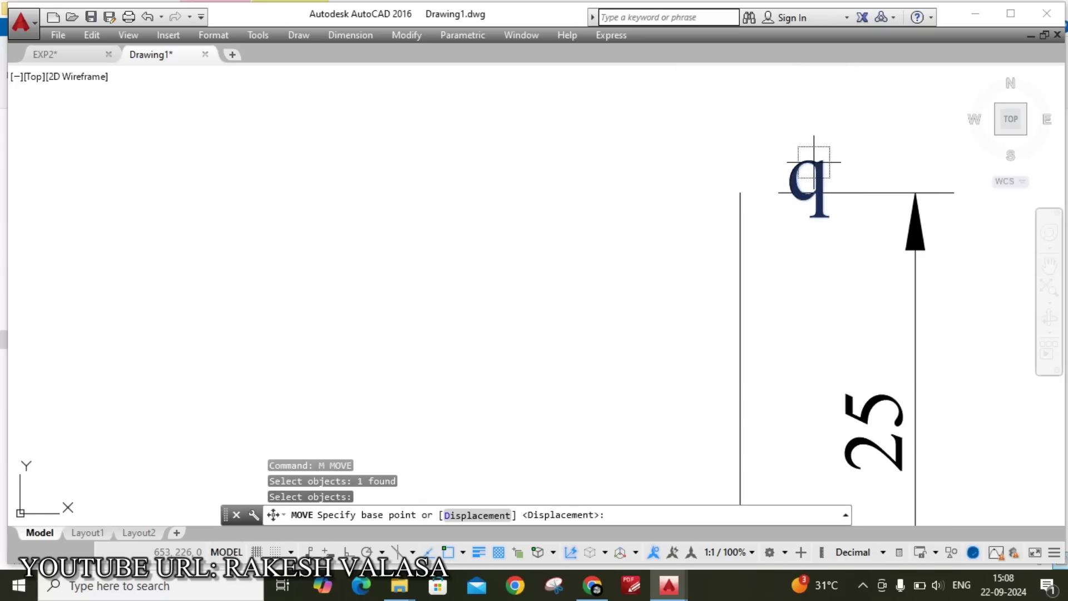
pyautogui.click(814, 162)
pyautogui.click(811, 108)
pyautogui.scroll(-4, 811, 107)
# Move the label q again so it sits clear above the upper end of its projector.
pyautogui.scroll(5, 802, 125)
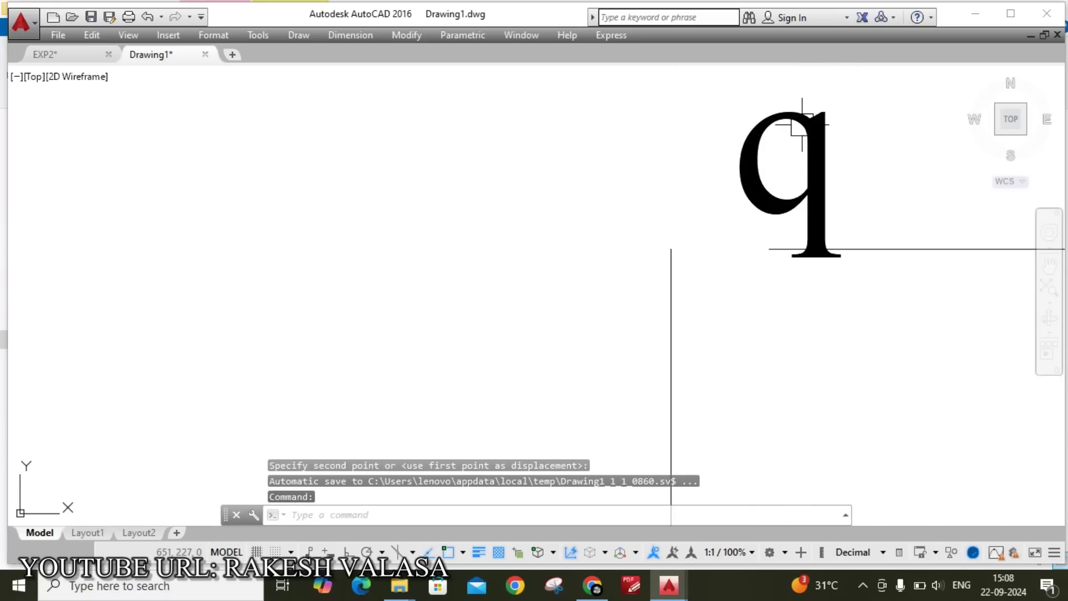
pyautogui.write('m')
pyautogui.press('Return')
pyautogui.click(817, 151)
pyautogui.press('Return')
pyautogui.click(819, 158)
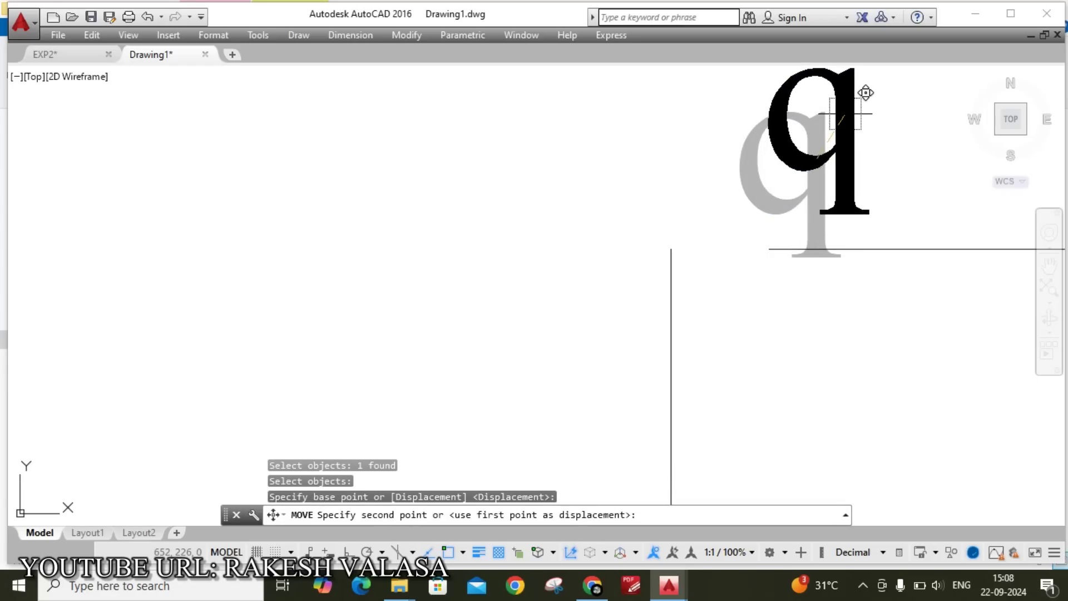
pyautogui.scroll(-2, 857, 105)
pyautogui.click(847, 119)
pyautogui.scroll(-5, 846, 132)
pyautogui.scroll(-4, 849, 139)
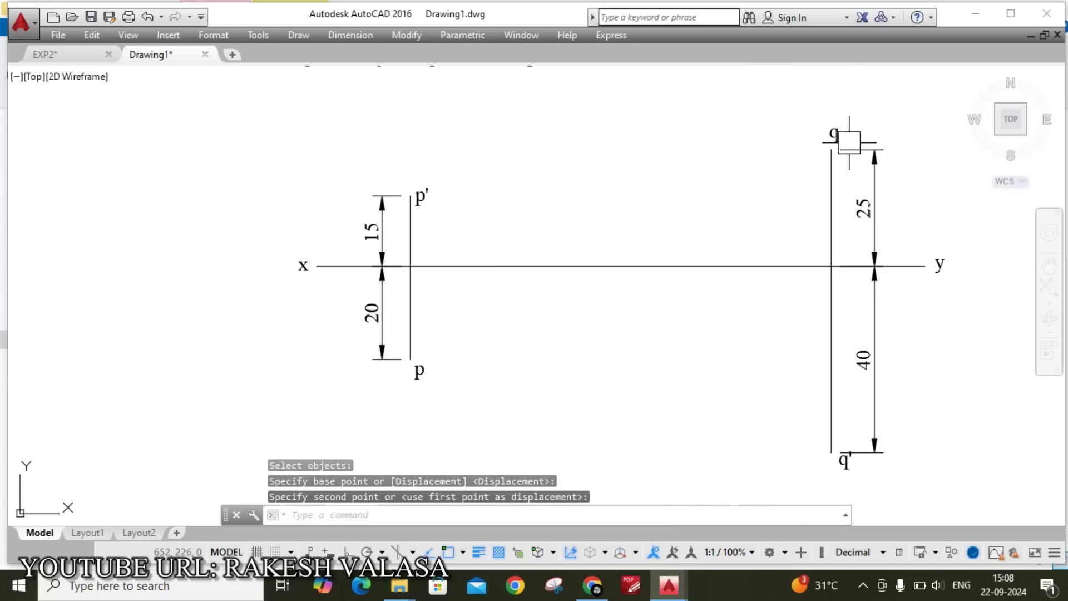
# Move the label q' down and slightly left, clear of the lower extension line of the 40 mm dimension.
pyautogui.scroll(-1, 875, 477)
pyautogui.scroll(5, 878, 460)
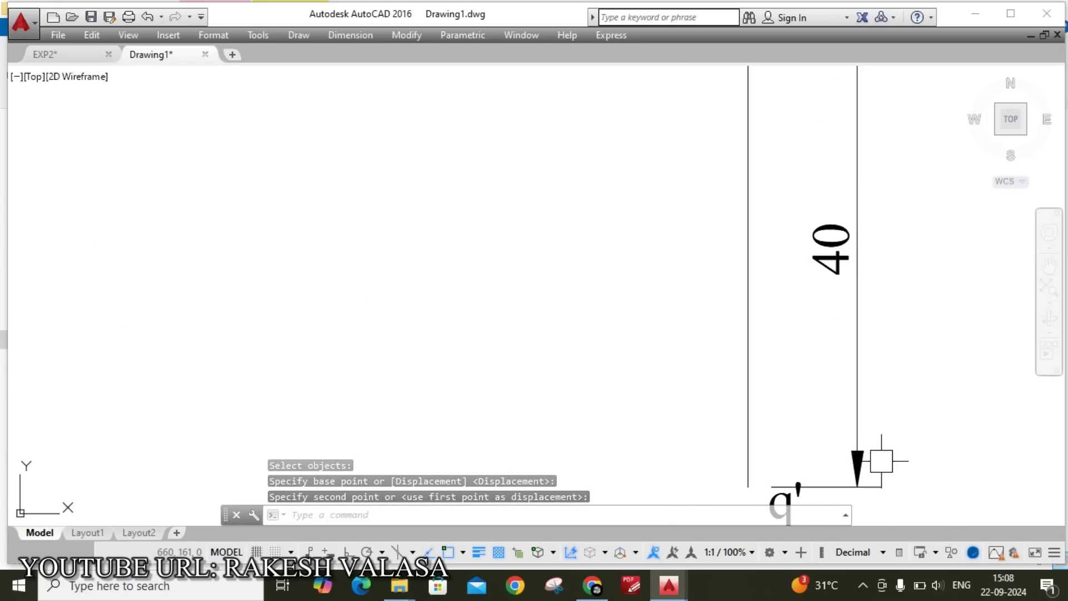
pyautogui.scroll(4, 779, 441)
pyautogui.write('m')
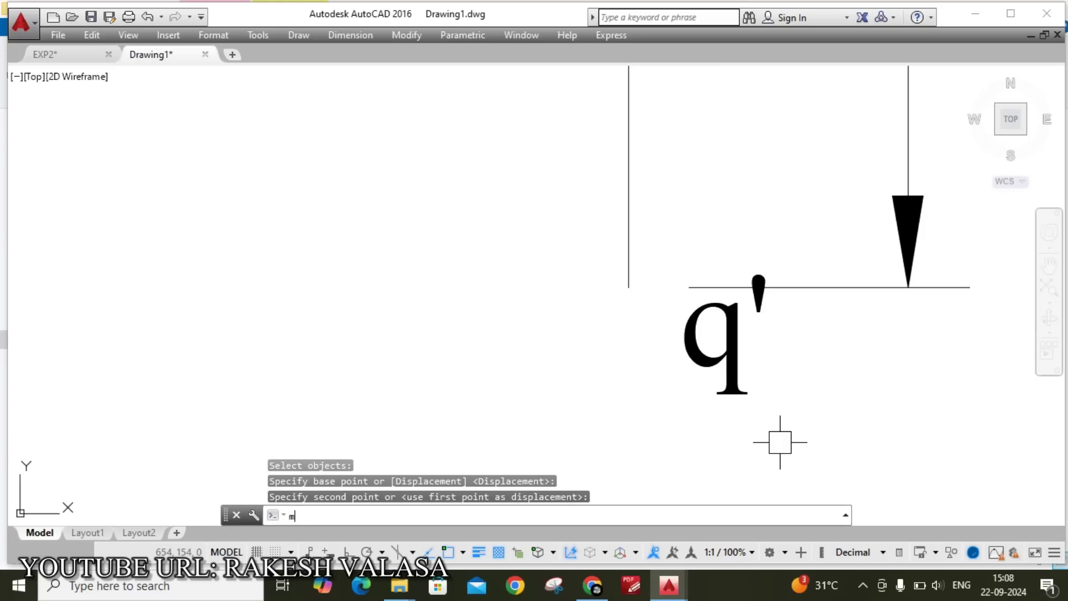
pyautogui.press('Return')
pyautogui.click(731, 359)
pyautogui.press('Return')
pyautogui.click(731, 358)
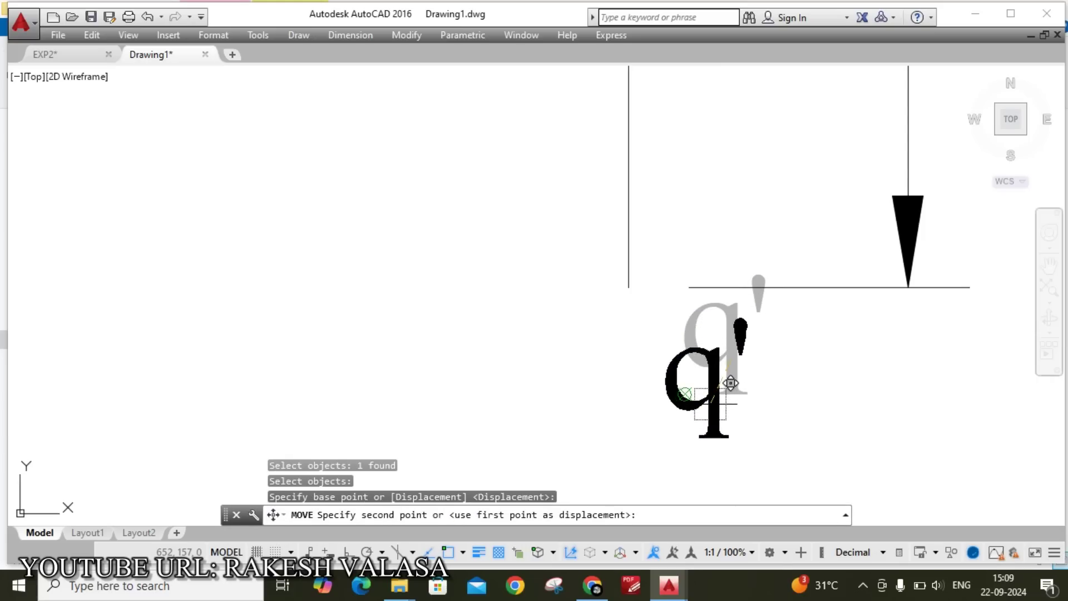
pyautogui.click(684, 394)
pyautogui.scroll(-8, 816, 420)
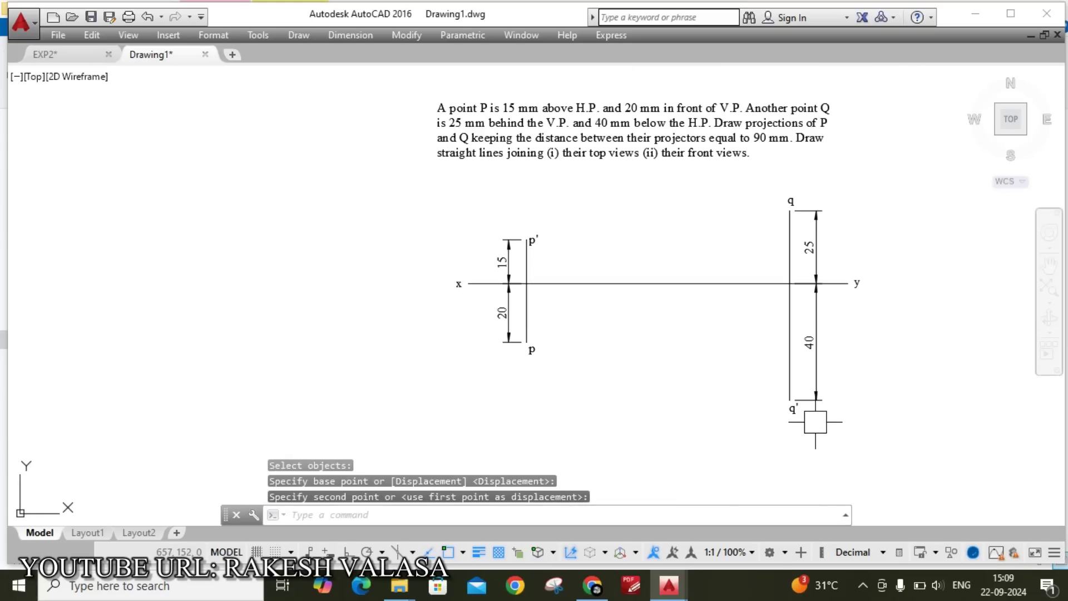
pyautogui.press('Escape')
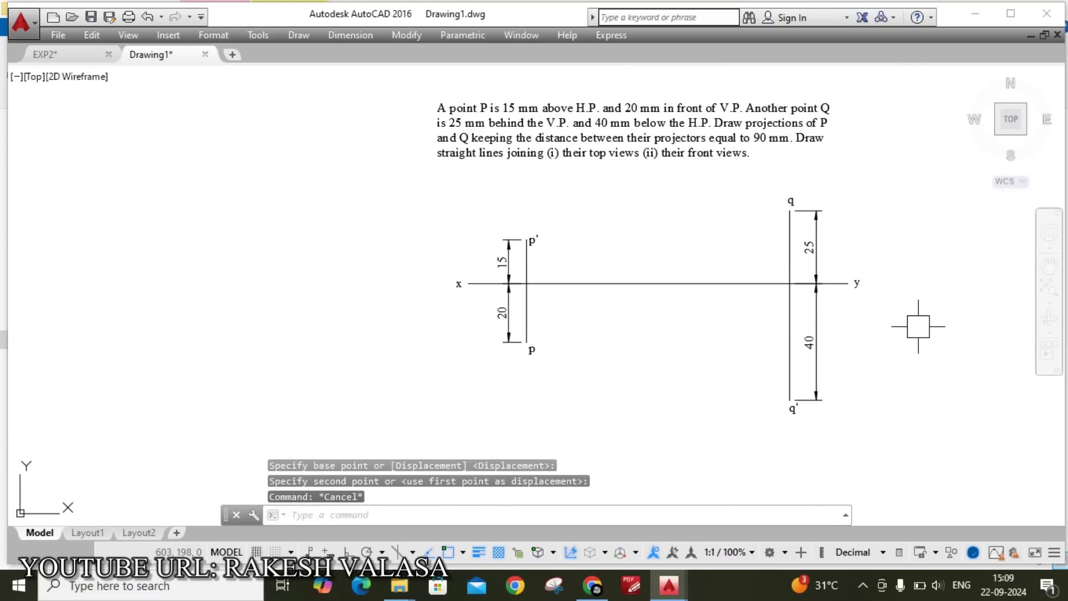
# Place solid donuts with inside diameter 0 and outside diameter 2 at points p' and p.
pyautogui.write('DO')
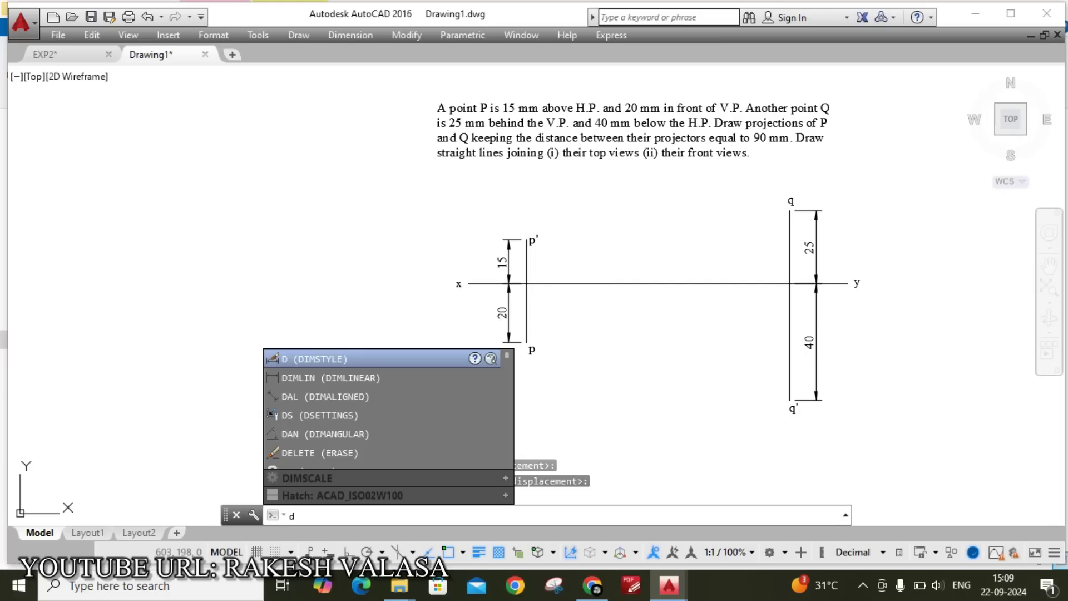
pyautogui.press('Return')
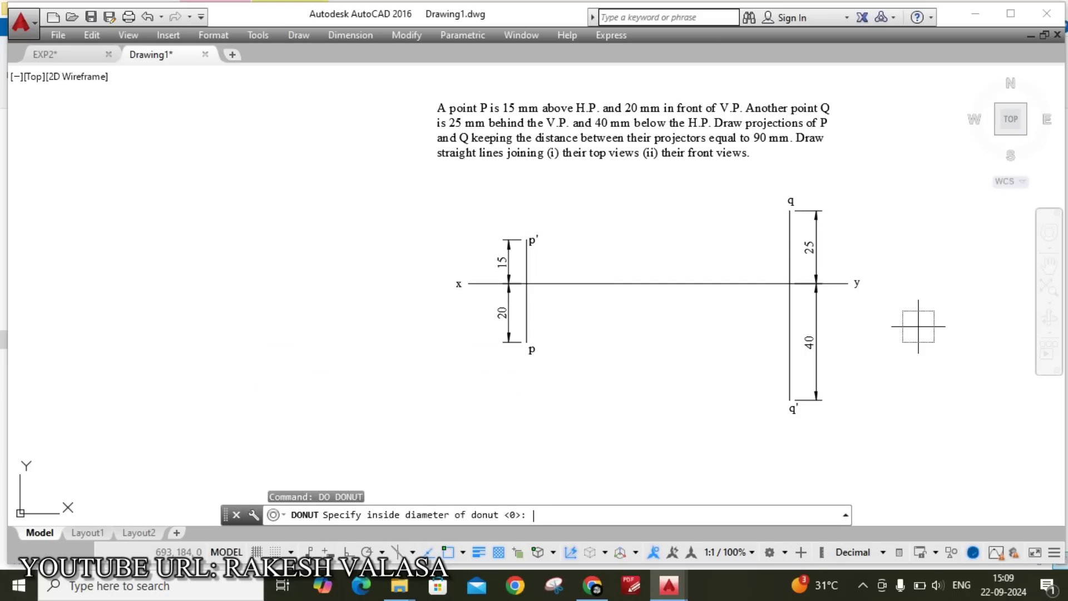
pyautogui.press('Return')
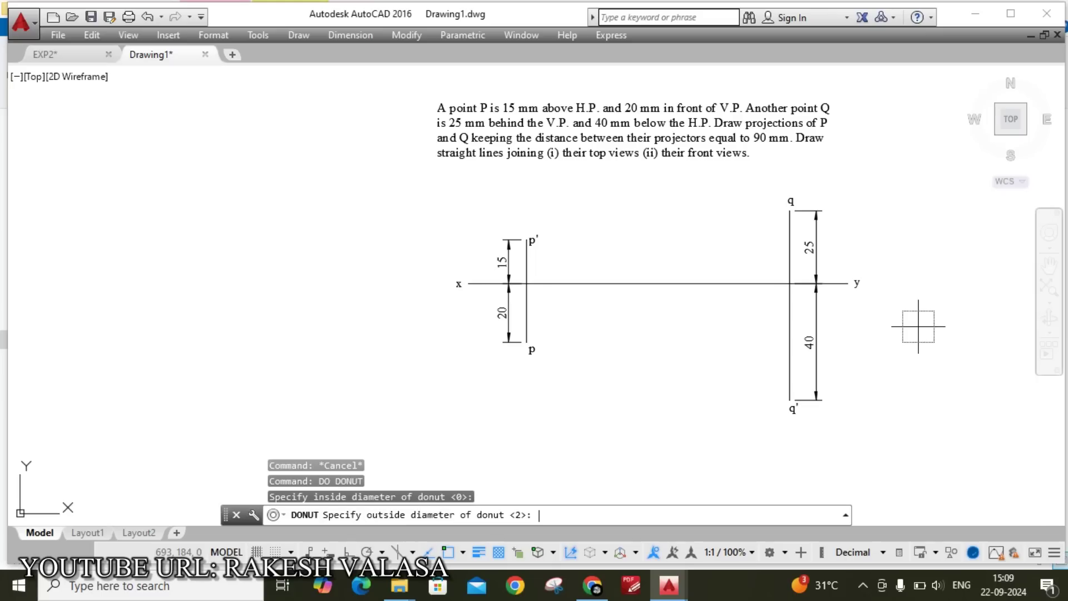
pyautogui.press('Return')
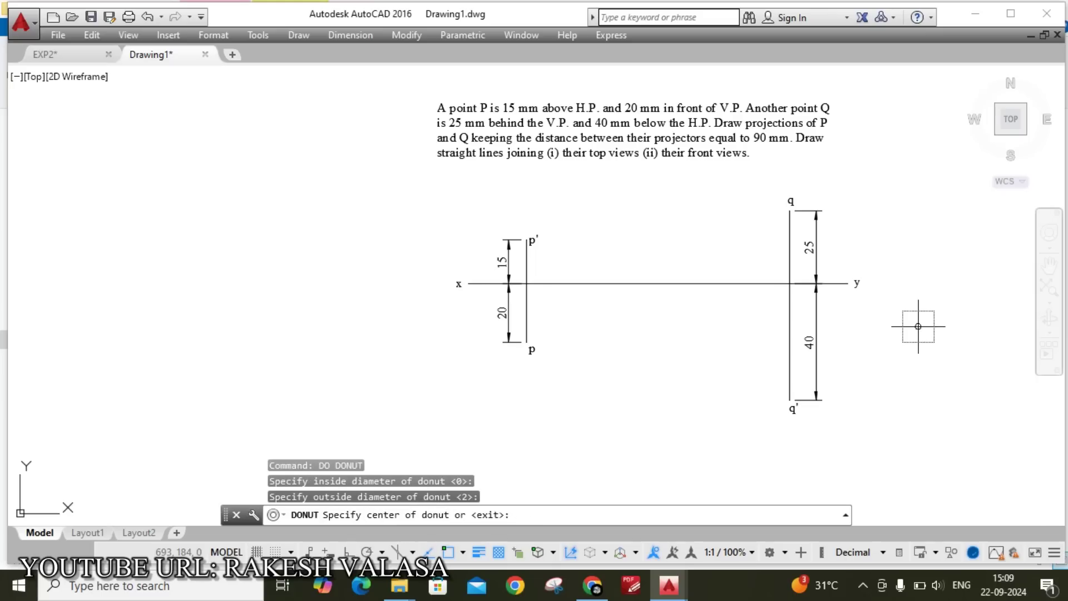
pyautogui.scroll(5, 381, 262)
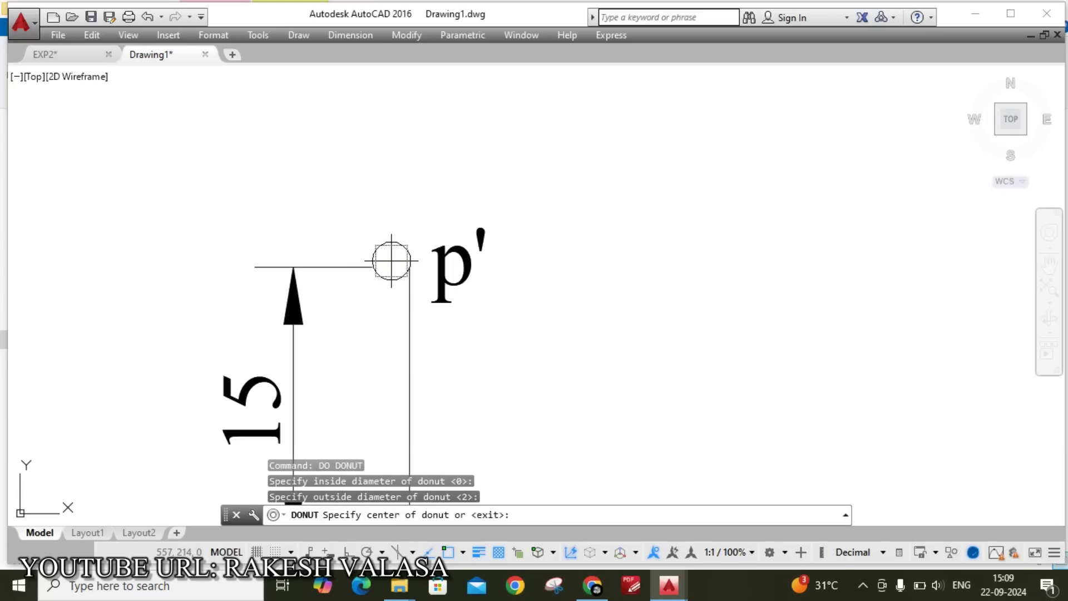
pyautogui.click(409, 266)
pyautogui.scroll(-5, 410, 265)
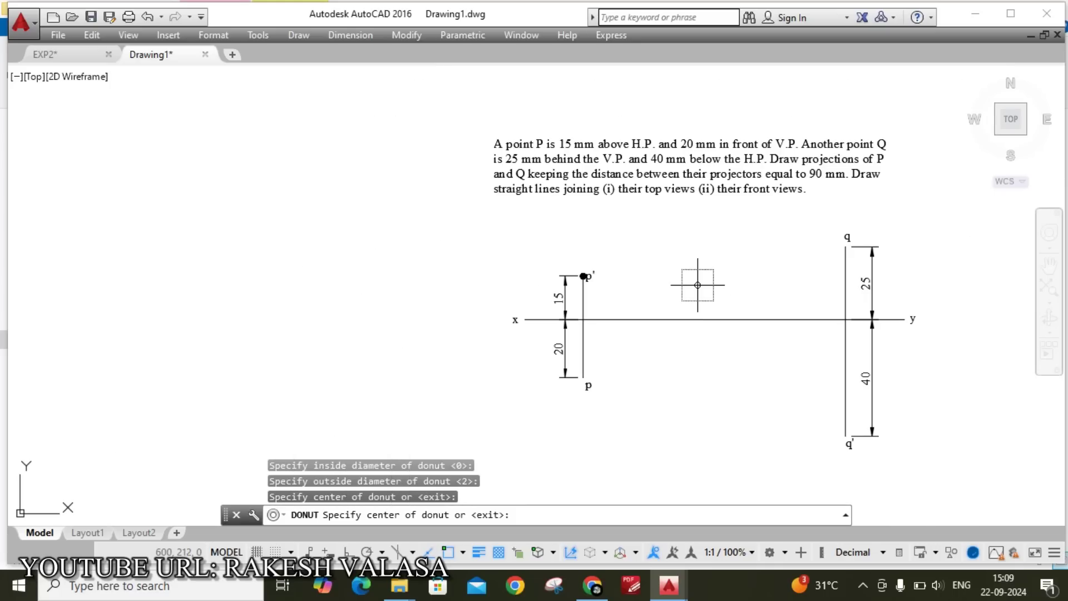
pyautogui.scroll(5, 591, 375)
pyautogui.click(636, 316)
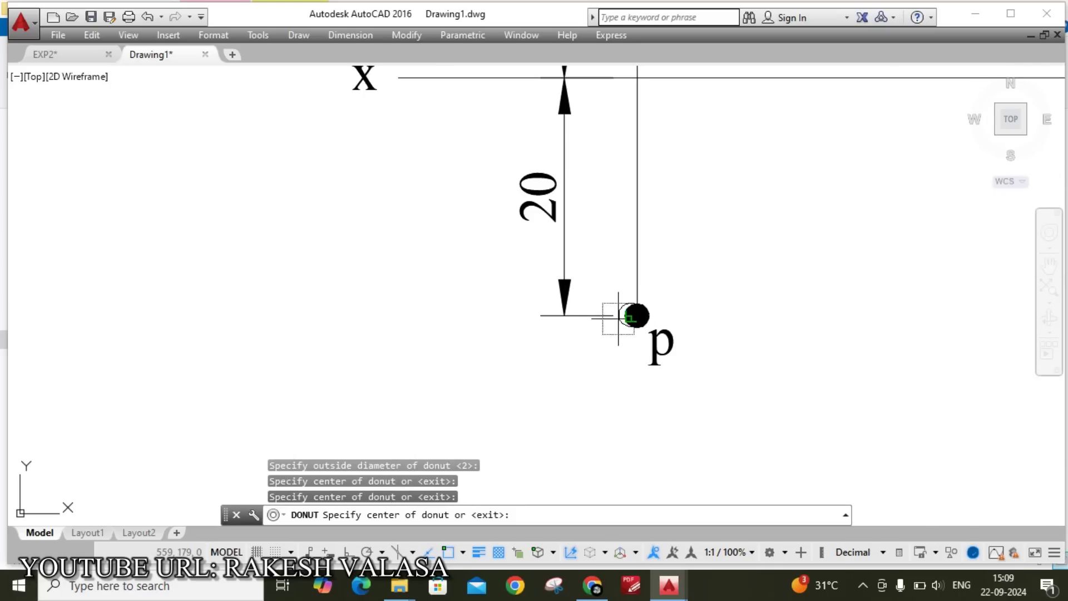
# Place donuts of the same size at points q' and q, and end the Donut command.
pyautogui.scroll(-5, 556, 342)
pyautogui.scroll(5, 754, 365)
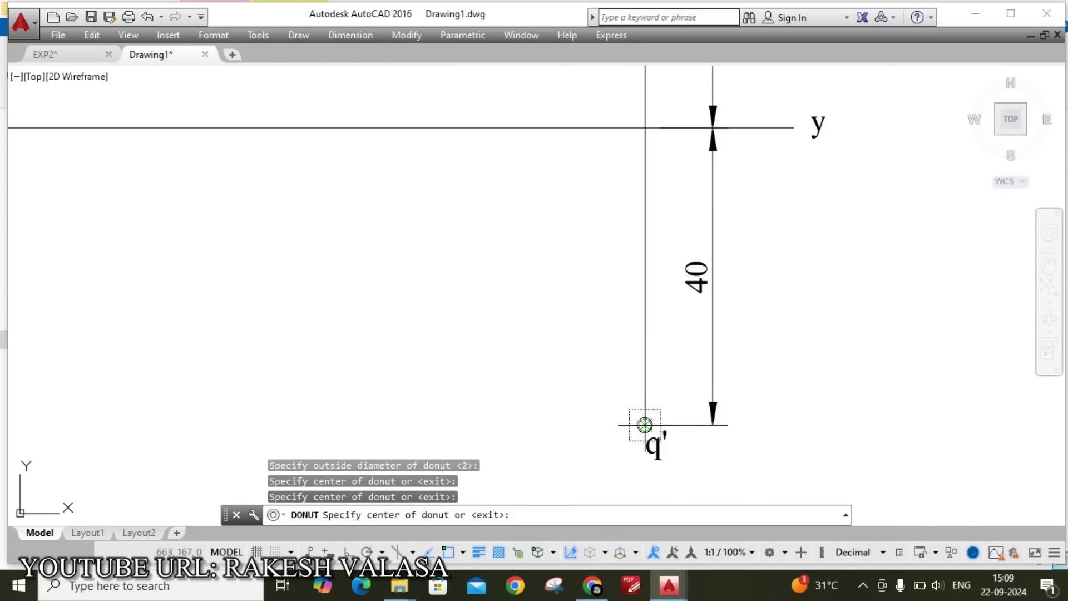
pyautogui.click(645, 425)
pyautogui.scroll(-5, 645, 425)
pyautogui.scroll(5, 646, 229)
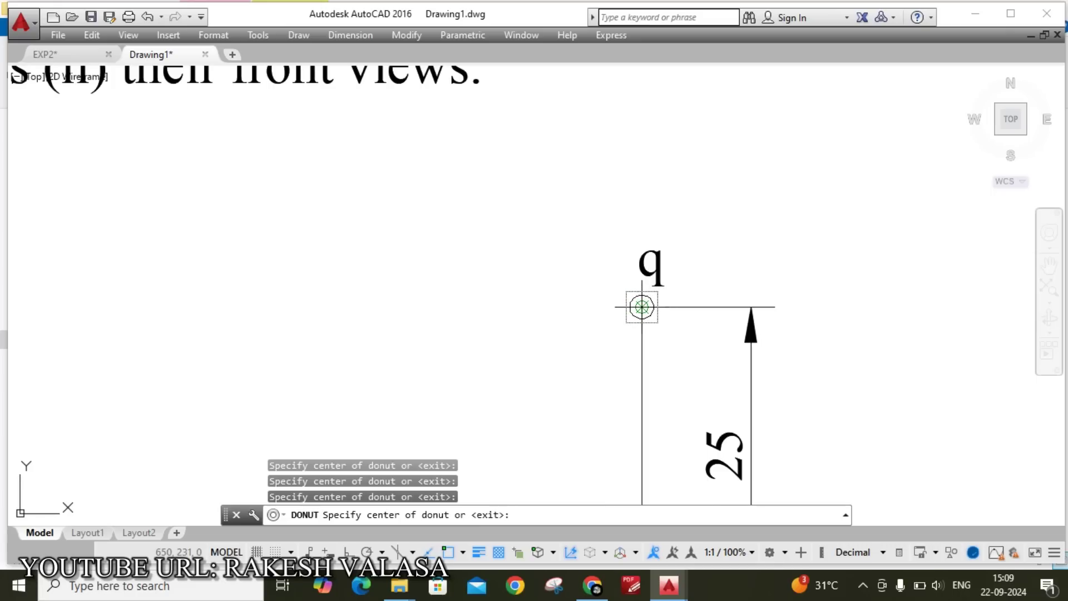
pyautogui.click(642, 306)
pyautogui.scroll(-5, 794, 227)
pyautogui.press('Escape')
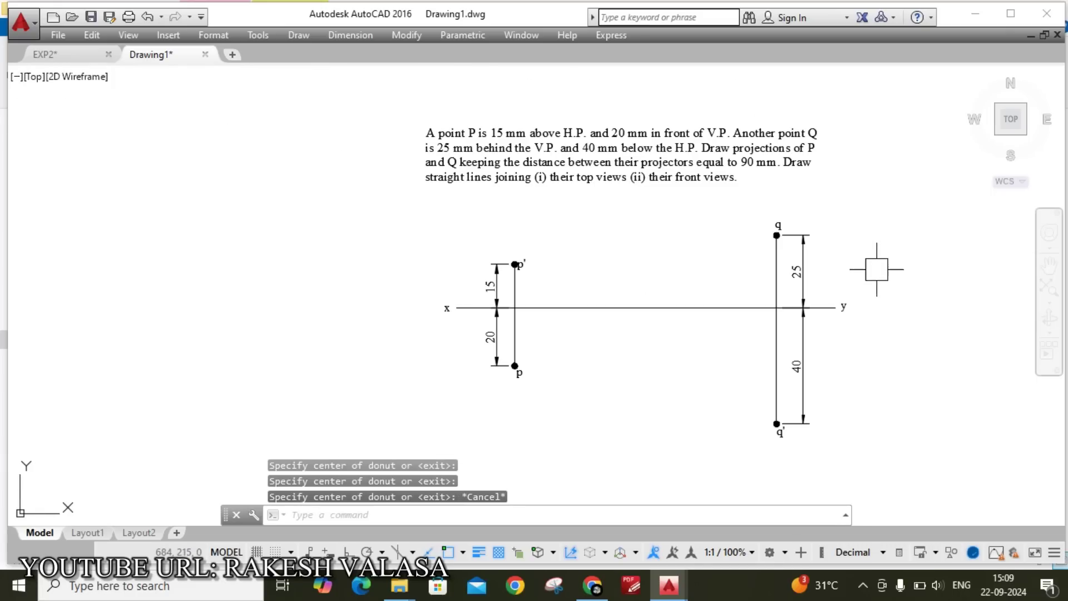
# Draw a straight line joining the top views, from the centre of the dot at p to the one at q.
pyautogui.moveTo(871, 257); pyautogui.dragTo(813, 277, button='middle')
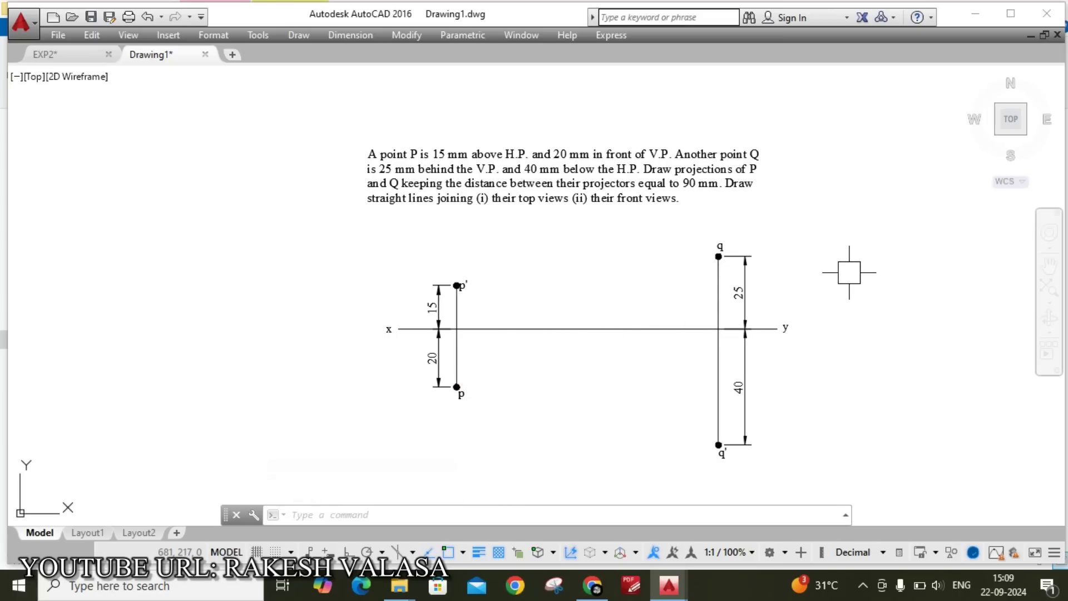
pyautogui.write('l')
pyautogui.press('Return')
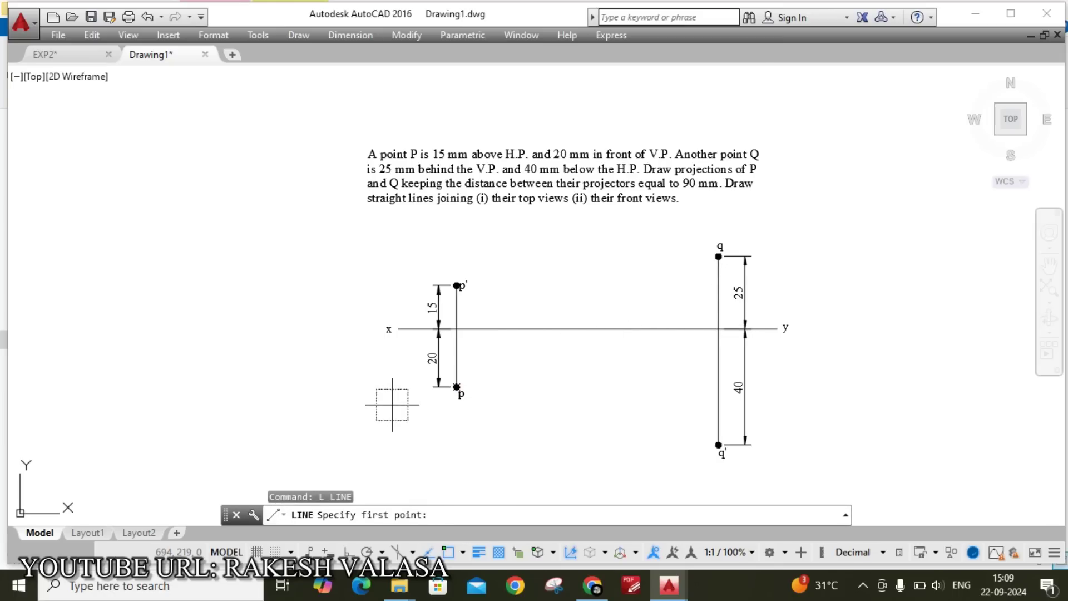
pyautogui.scroll(4, 392, 404)
pyautogui.scroll(5, 570, 360)
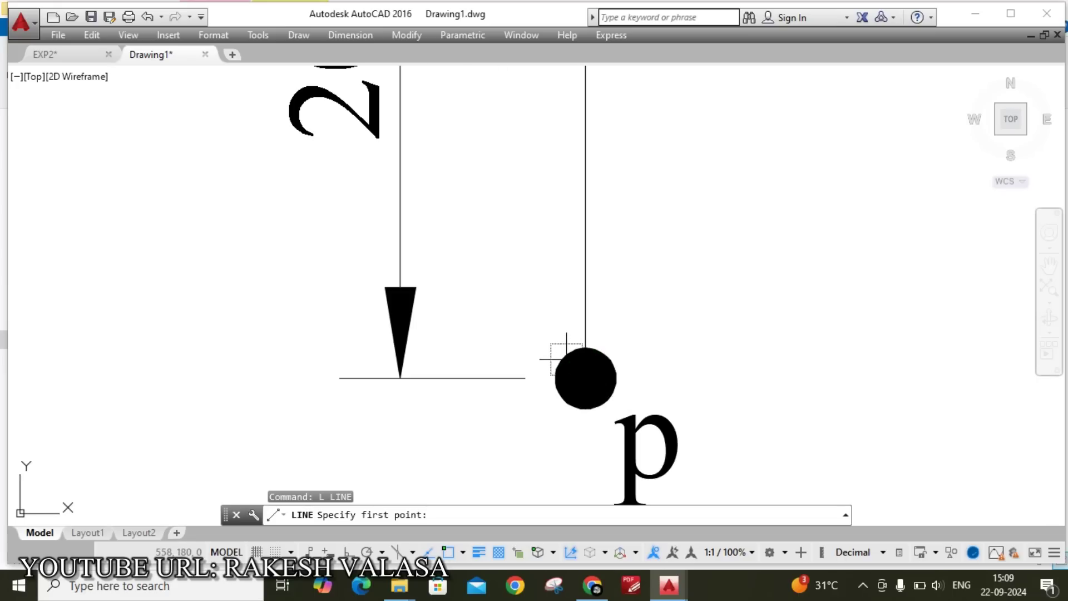
pyautogui.click(585, 379)
pyautogui.scroll(-5, 586, 378)
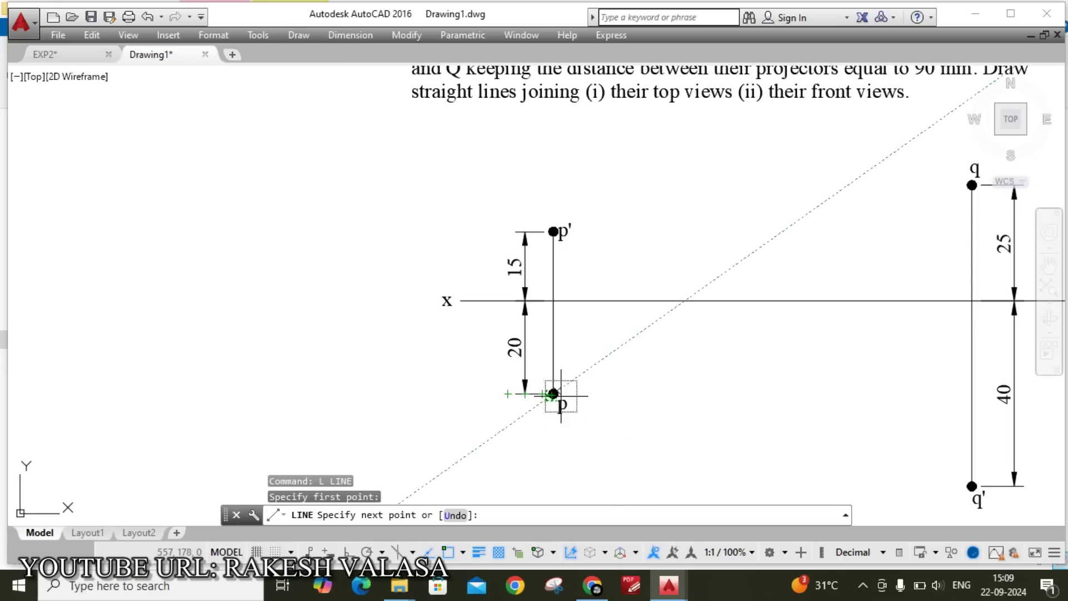
pyautogui.scroll(2, 982, 198)
pyautogui.scroll(2, 984, 192)
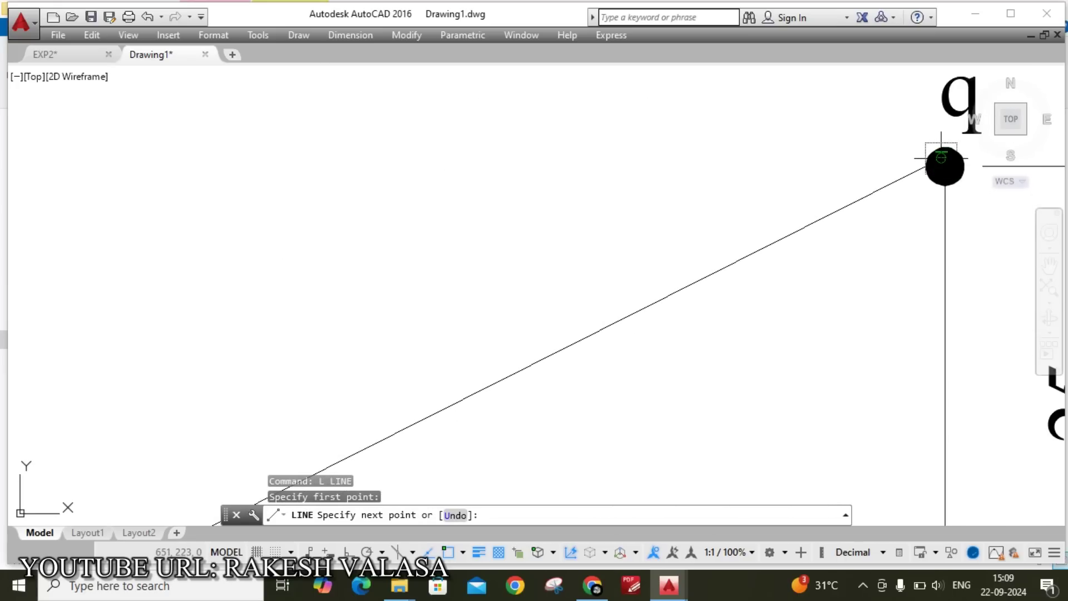
pyautogui.click(945, 166)
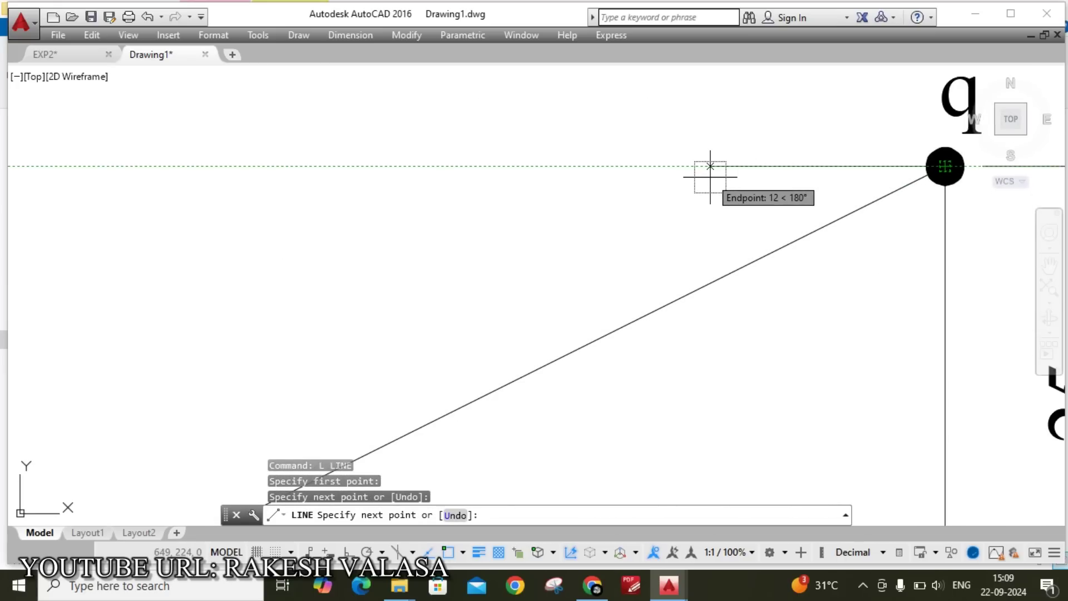
pyautogui.press('Escape')
pyautogui.scroll(-4, 679, 201)
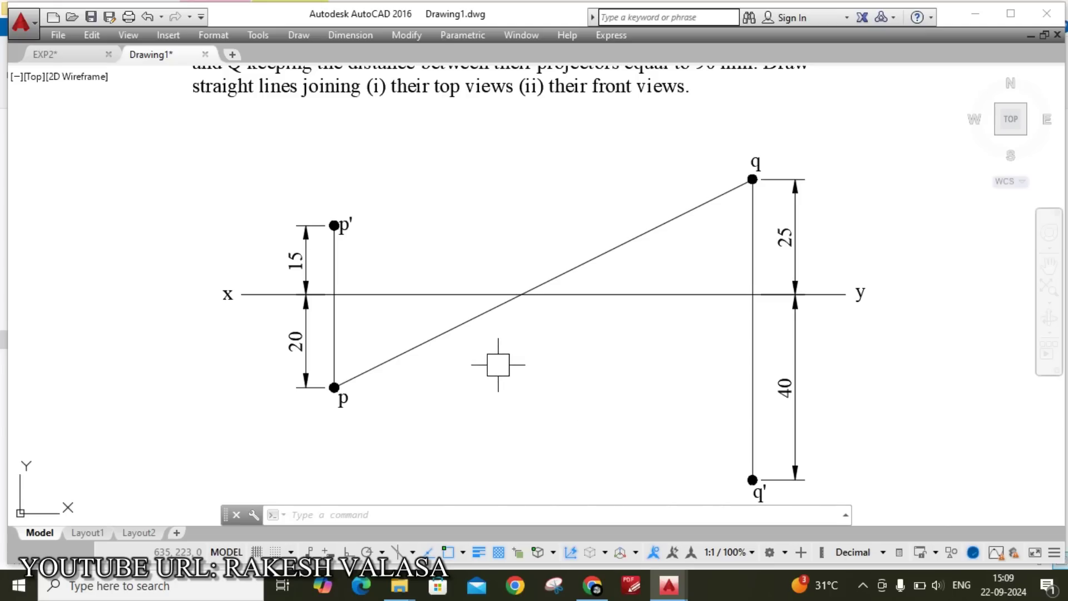
# Draw a straight line joining the front views, from the centre of the dot at p' to the one at q'.
pyautogui.write('l')
pyautogui.press('Return')
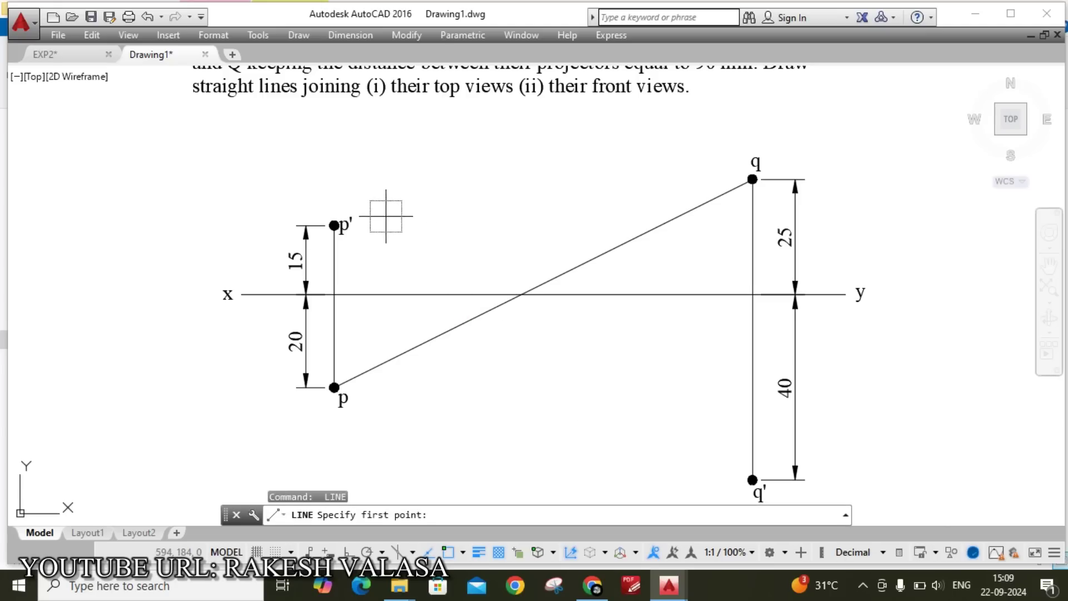
pyautogui.scroll(5, 384, 211)
pyautogui.click(194, 260)
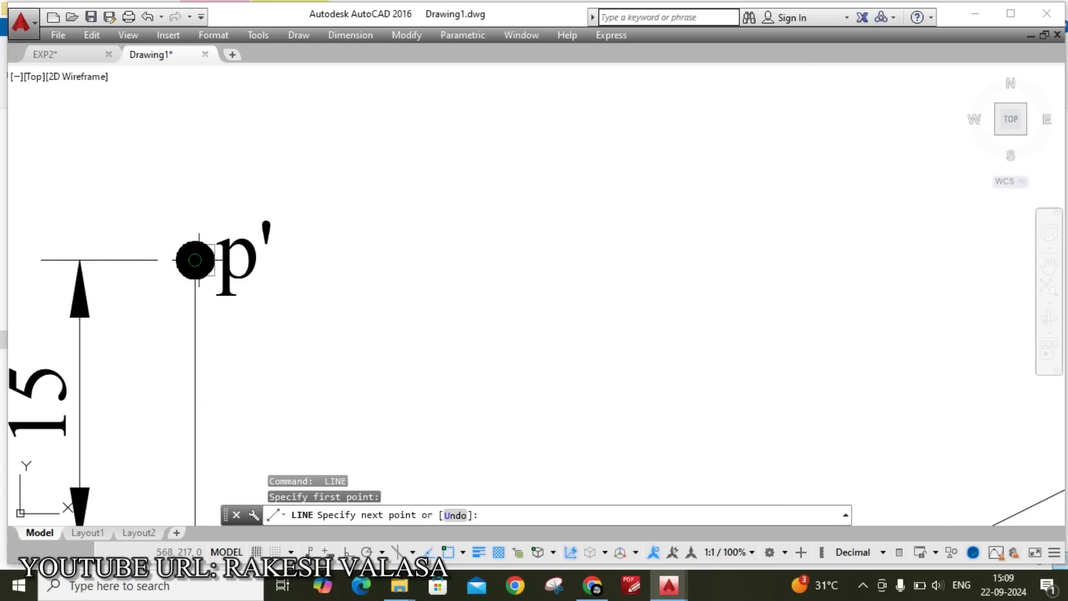
pyautogui.scroll(-5, 195, 260)
pyautogui.scroll(5, 459, 423)
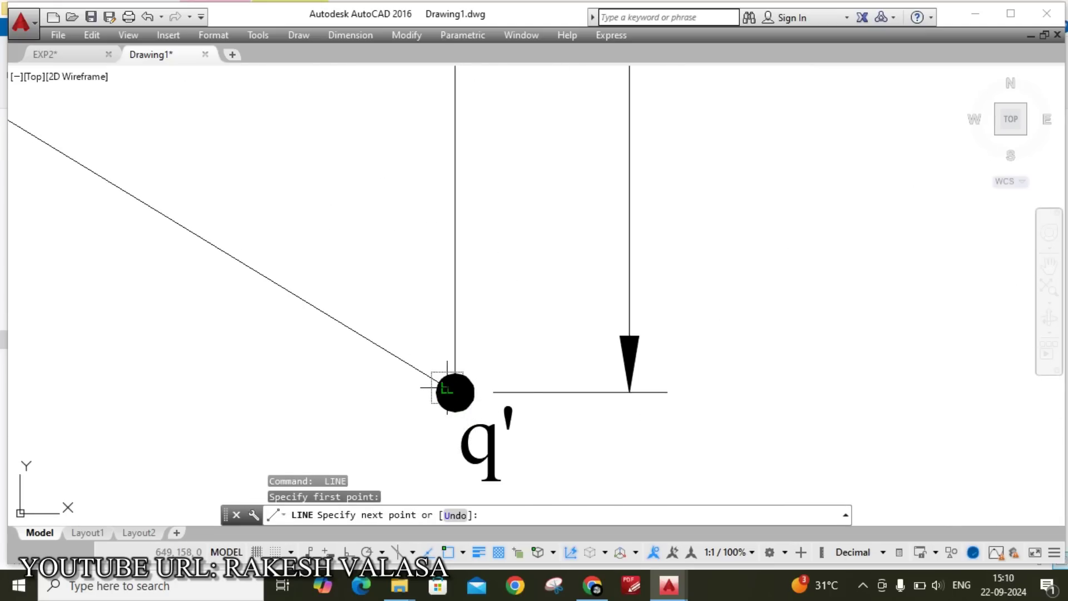
pyautogui.click(455, 393)
pyautogui.scroll(-4, 603, 393)
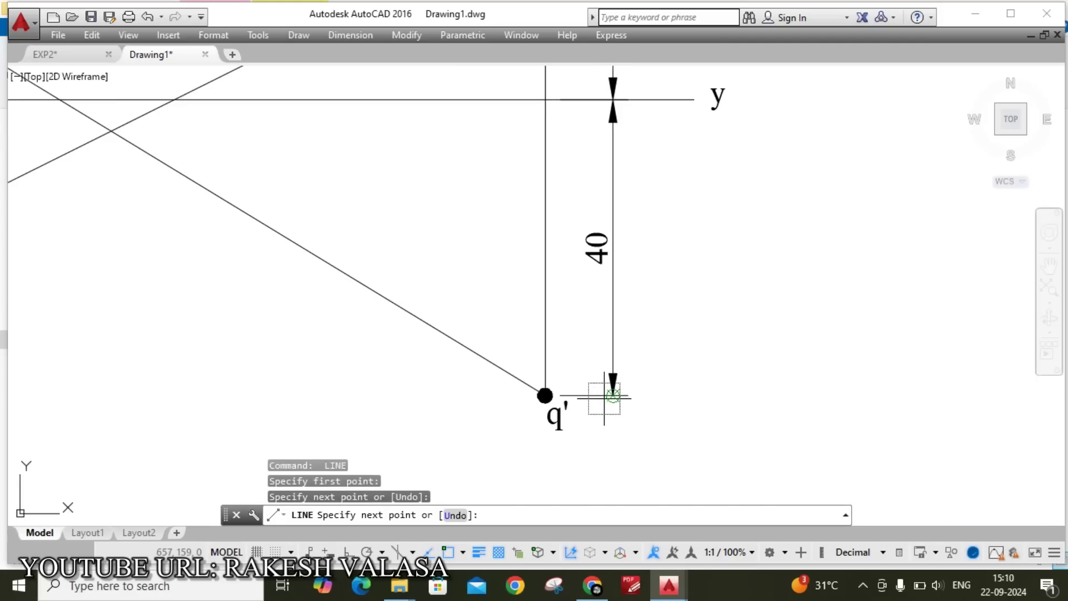
pyautogui.press('Escape')
pyautogui.scroll(-6, 610, 408)
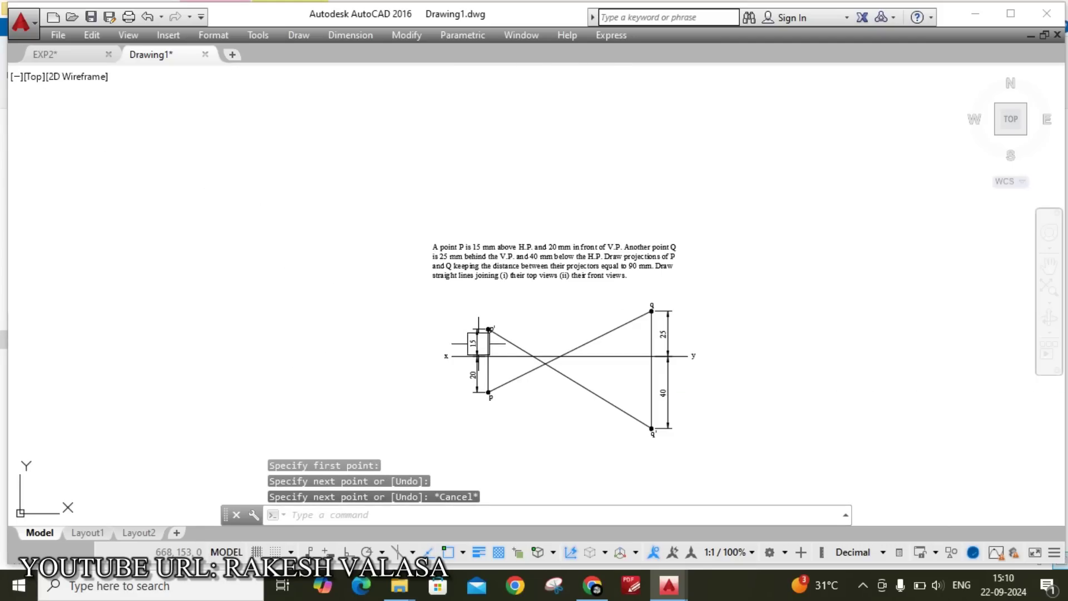
# Move the label p' up and slightly left, off the line joining the front views.
pyautogui.scroll(6, 523, 334)
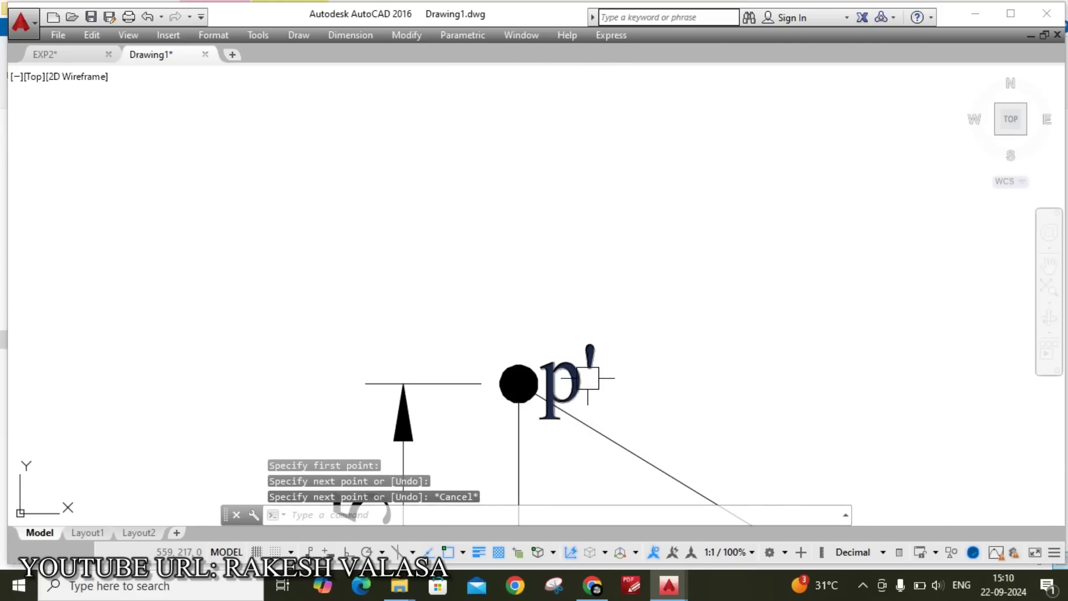
pyautogui.write('m')
pyautogui.press('Return')
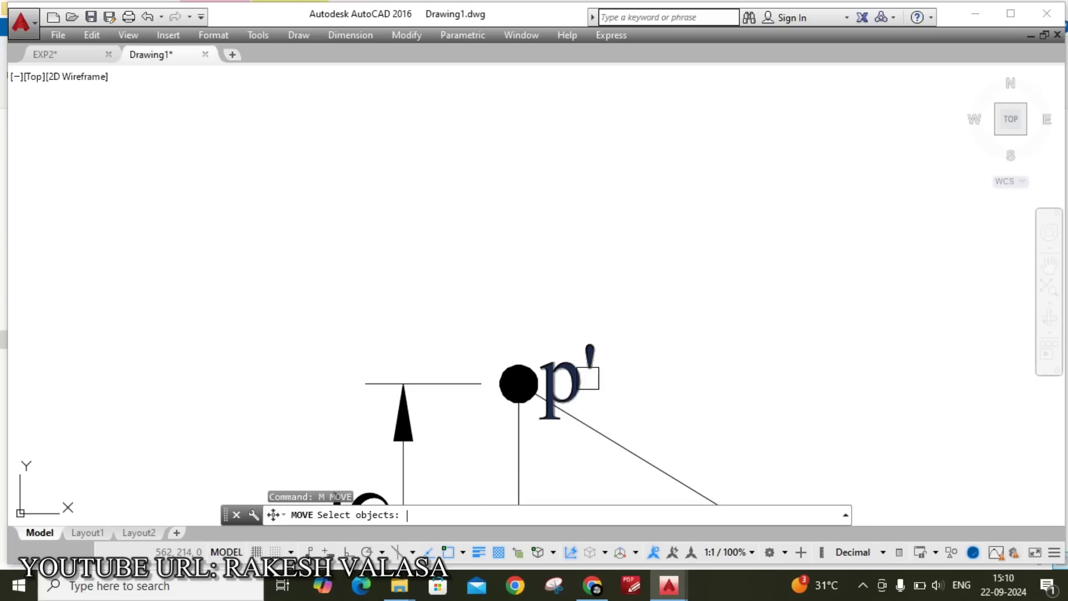
pyautogui.click(580, 377)
pyautogui.press('Return')
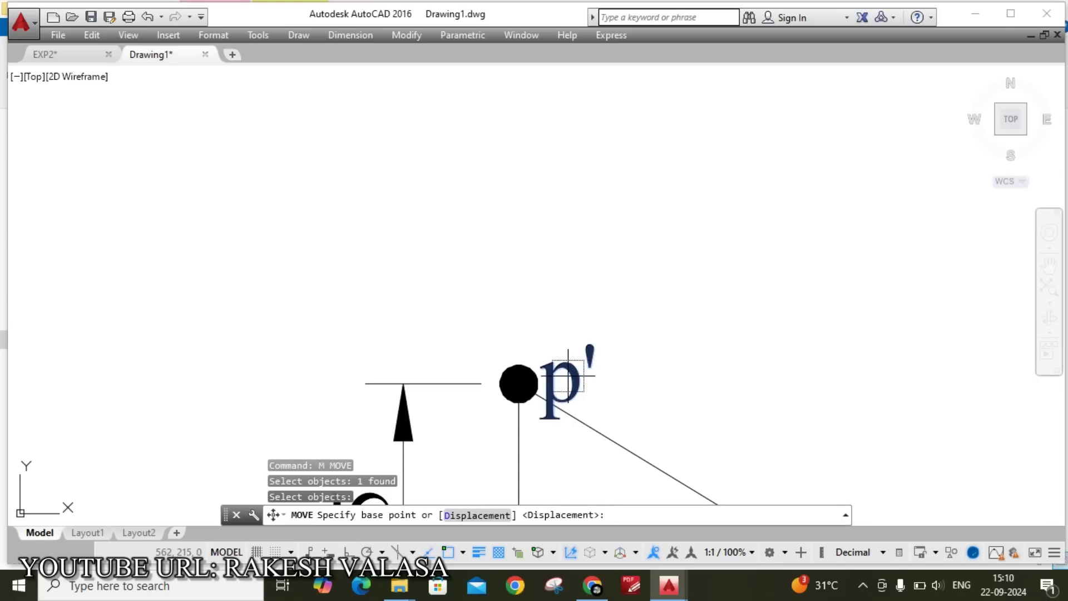
pyautogui.click(568, 376)
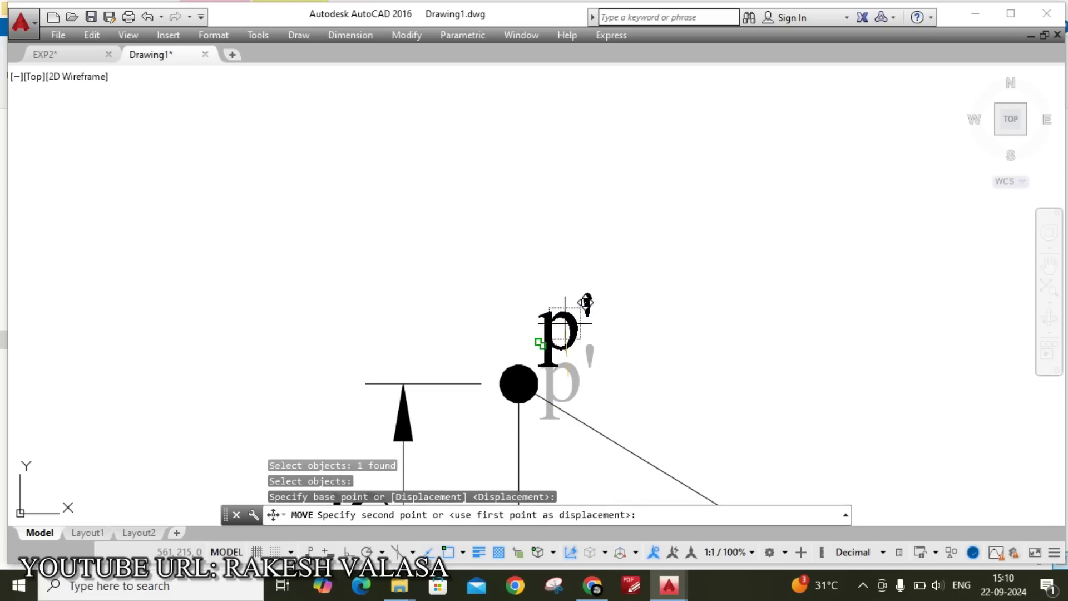
pyautogui.click(546, 334)
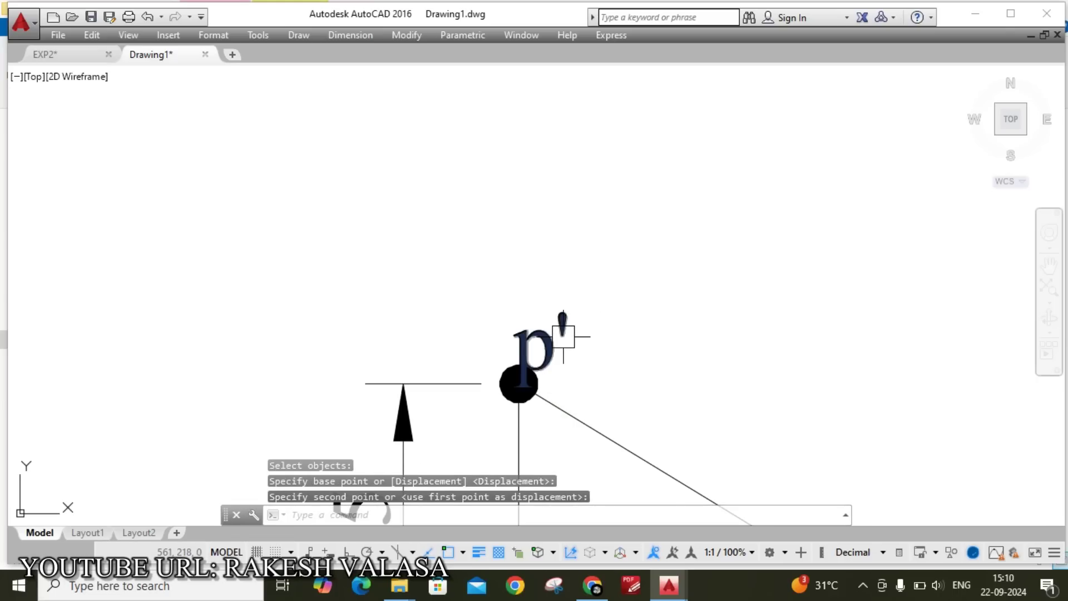
# Shift the label p' up and to the right so it clears the dot at p'.
pyautogui.press('Return')
pyautogui.click(547, 343)
pyautogui.press('Return')
pyautogui.click(541, 339)
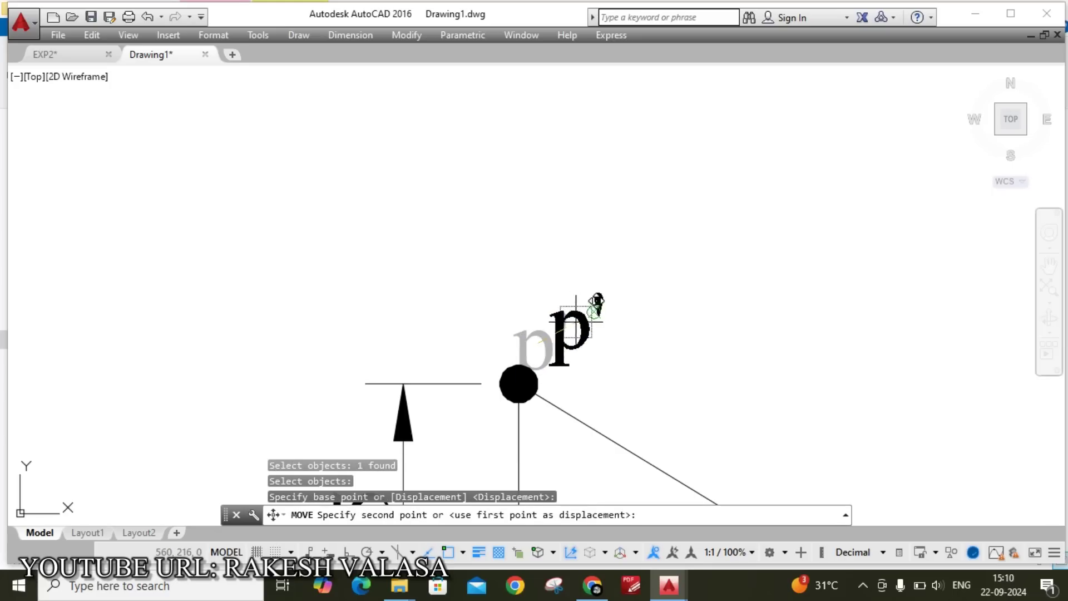
pyautogui.click(585, 316)
pyautogui.scroll(-6, 563, 296)
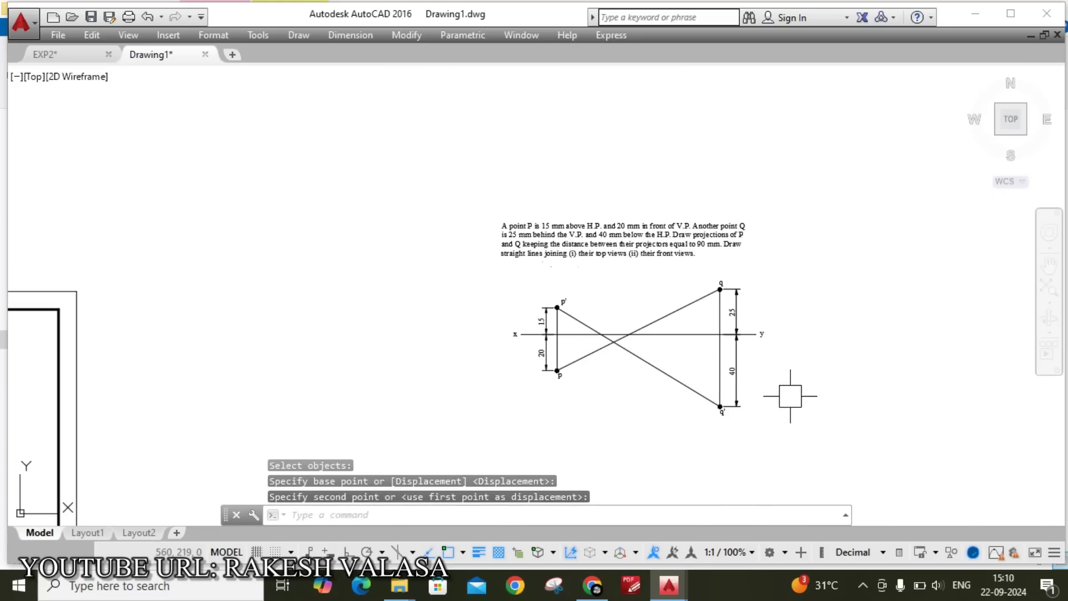
# Add a horizontal linear dimension between the centres of the dots at p and q', with its dimension line below q'.
pyautogui.scroll(2, 849, 410)
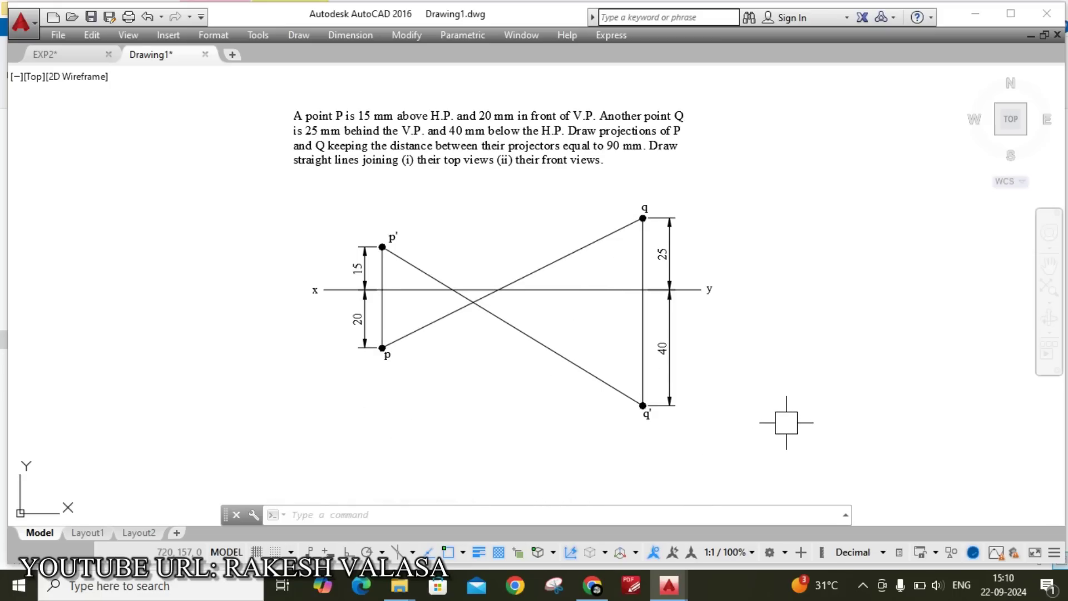
pyautogui.write('d')
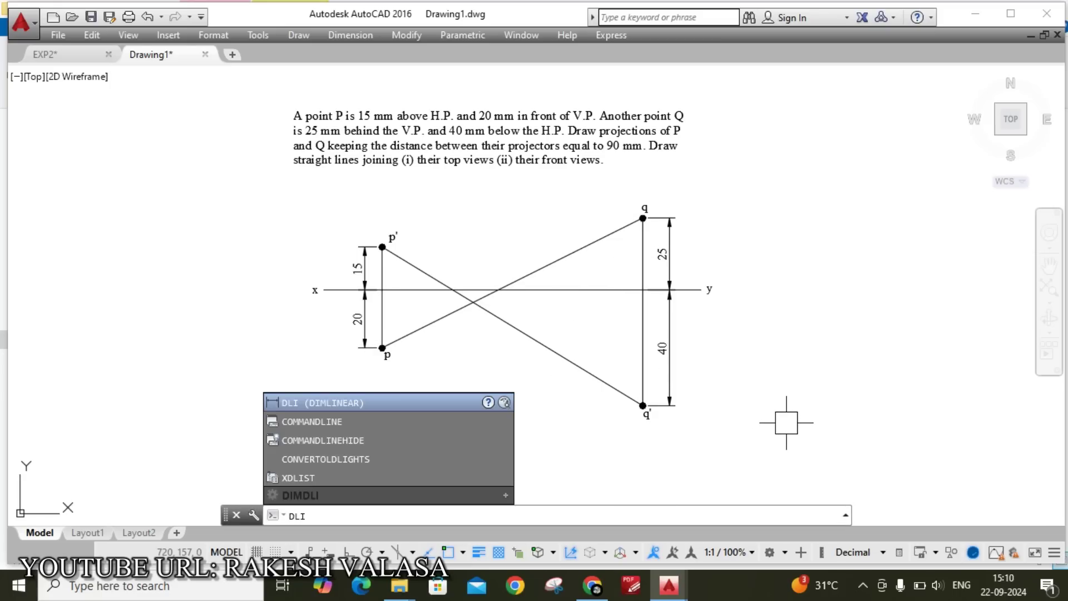
pyautogui.press('Return')
pyautogui.scroll(6, 392, 350)
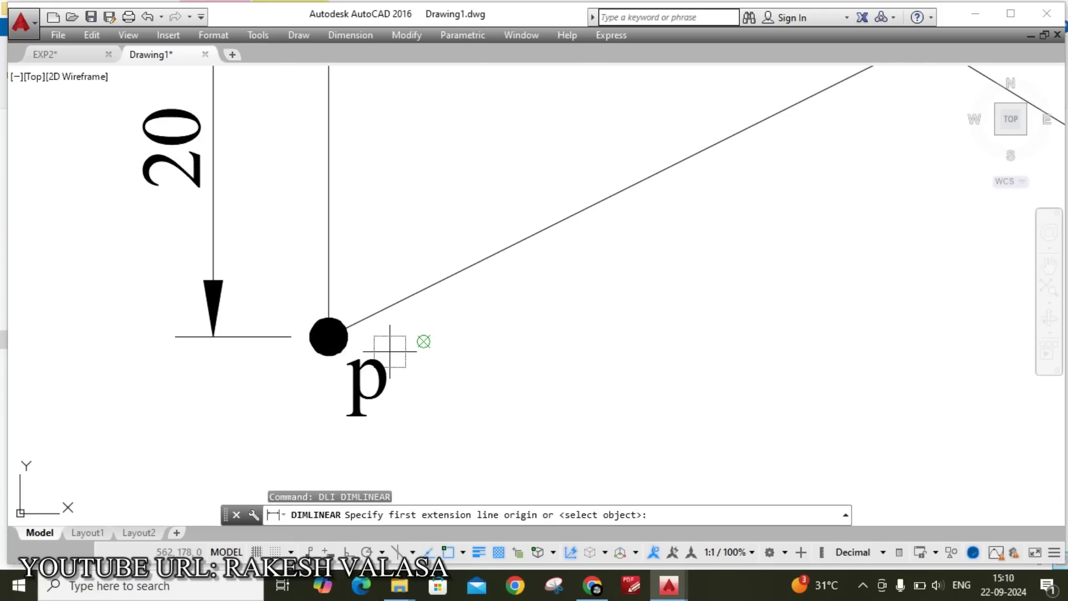
pyautogui.click(329, 337)
pyautogui.scroll(-6, 326, 337)
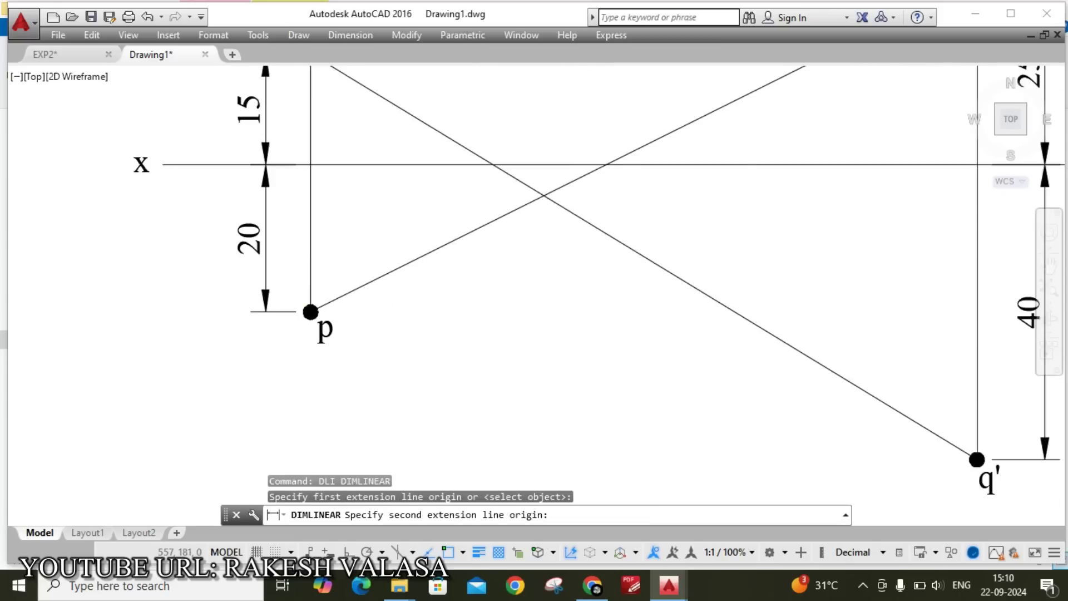
pyautogui.scroll(6, 743, 404)
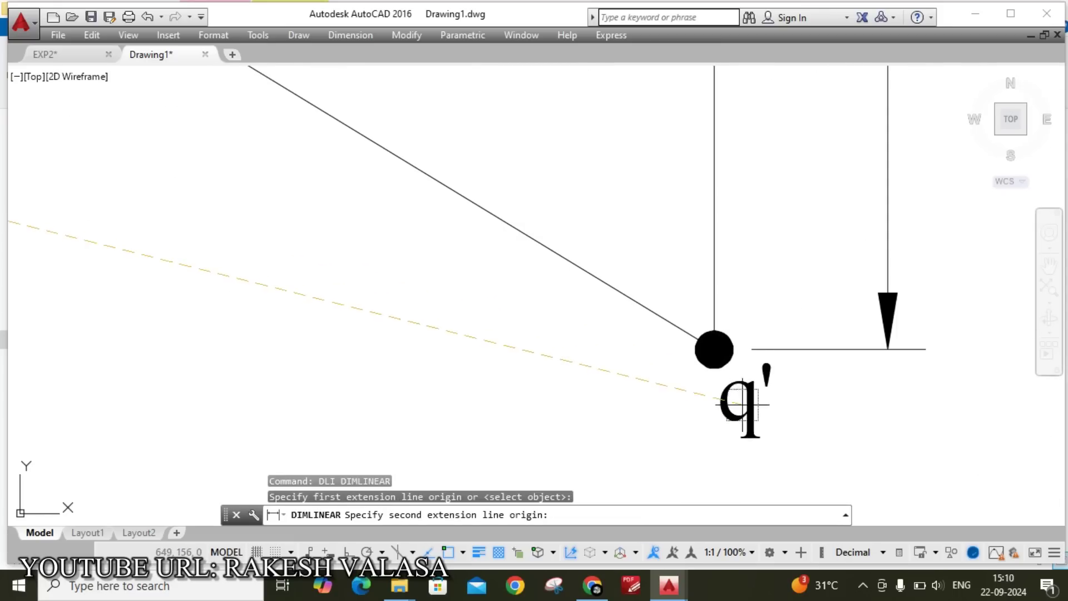
pyautogui.click(715, 349)
pyautogui.scroll(-3, 713, 351)
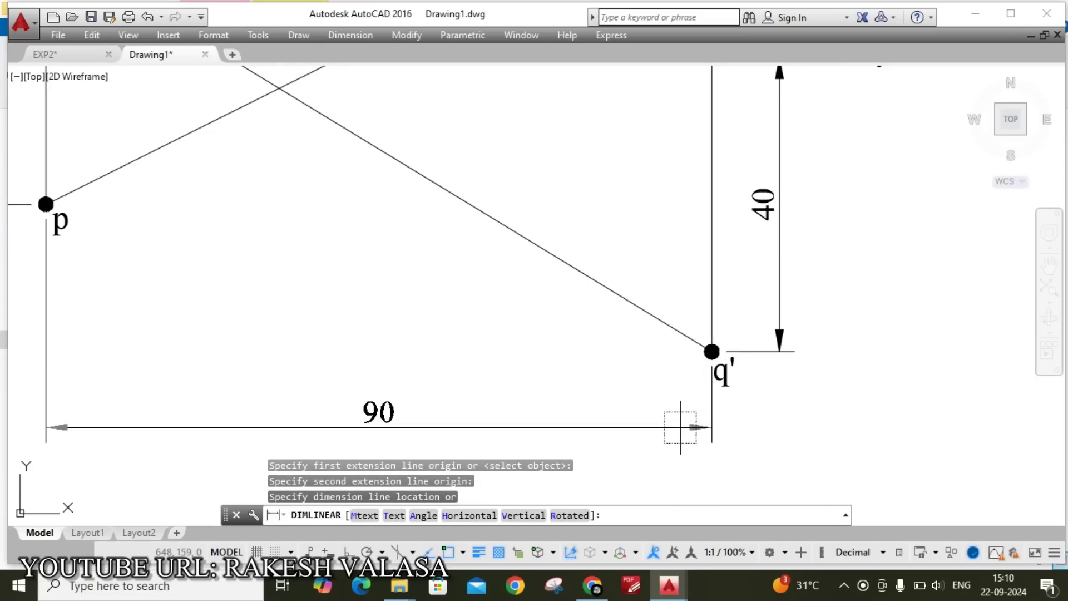
pyautogui.click(677, 420)
pyautogui.scroll(-4, 879, 366)
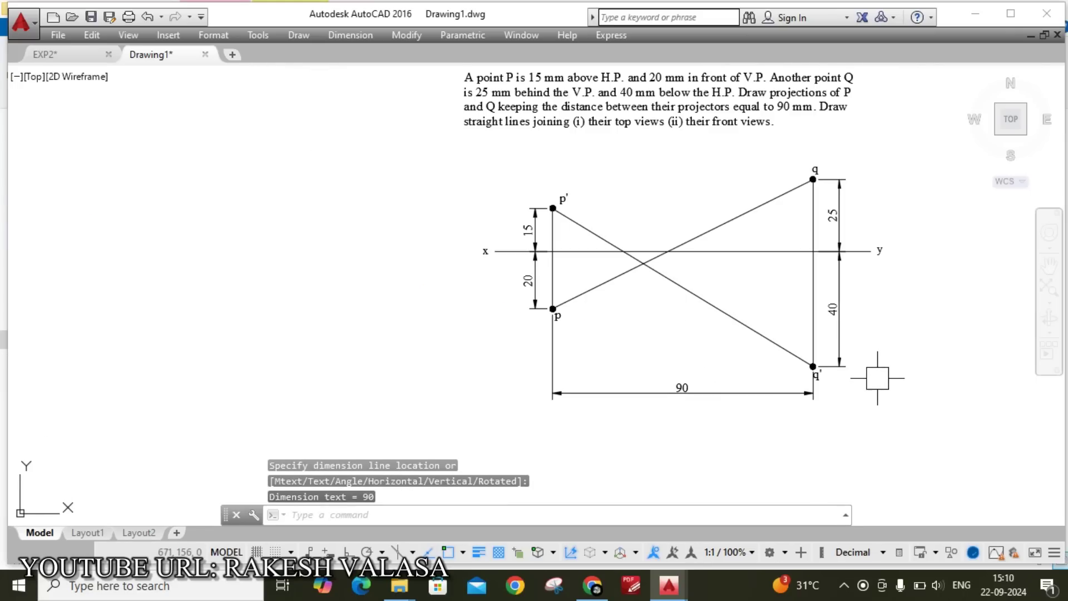
# Move the problem statement and the complete projection drawing together inside the bordered title-block sheet.
pyautogui.moveTo(906, 312); pyautogui.dragTo(840, 350, button='middle')
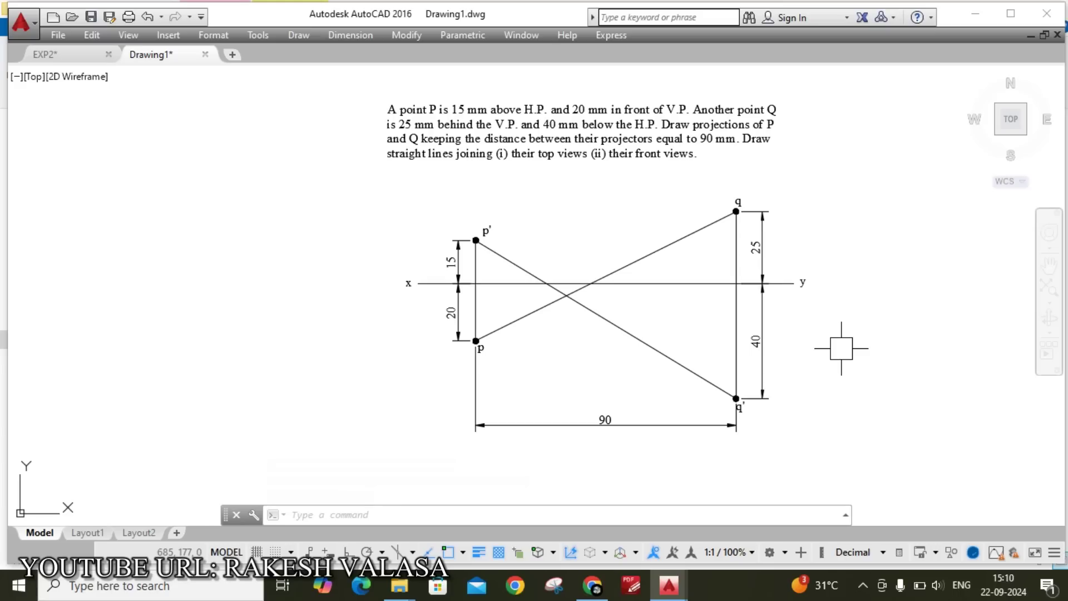
pyautogui.scroll(-3, 841, 348)
pyautogui.moveTo(498, 378); pyautogui.dragTo(507, 267, button='middle')
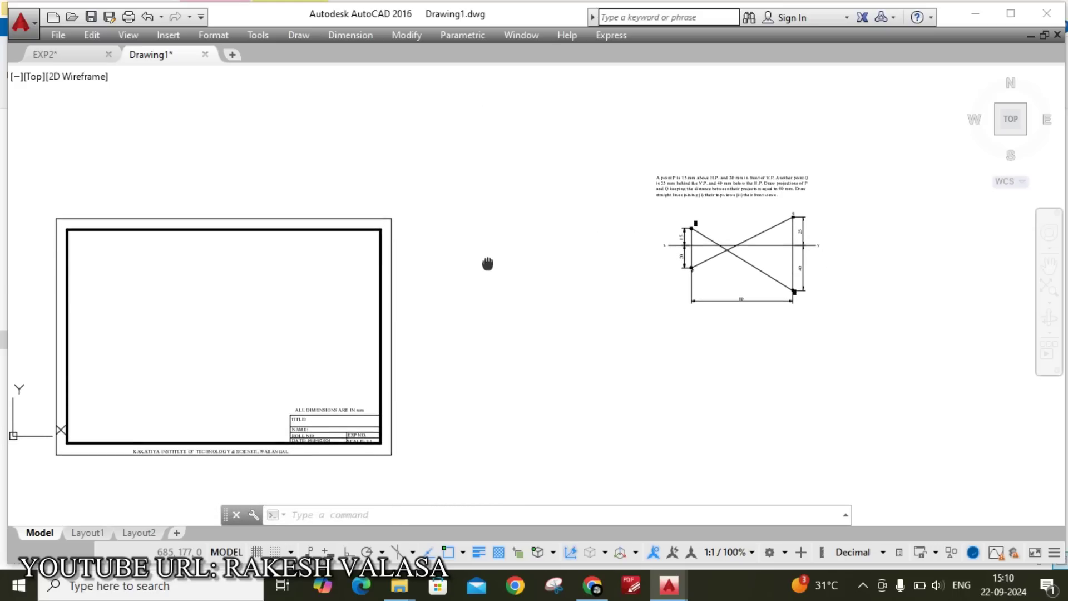
pyautogui.write('m')
pyautogui.press('Return')
pyautogui.click(927, 370)
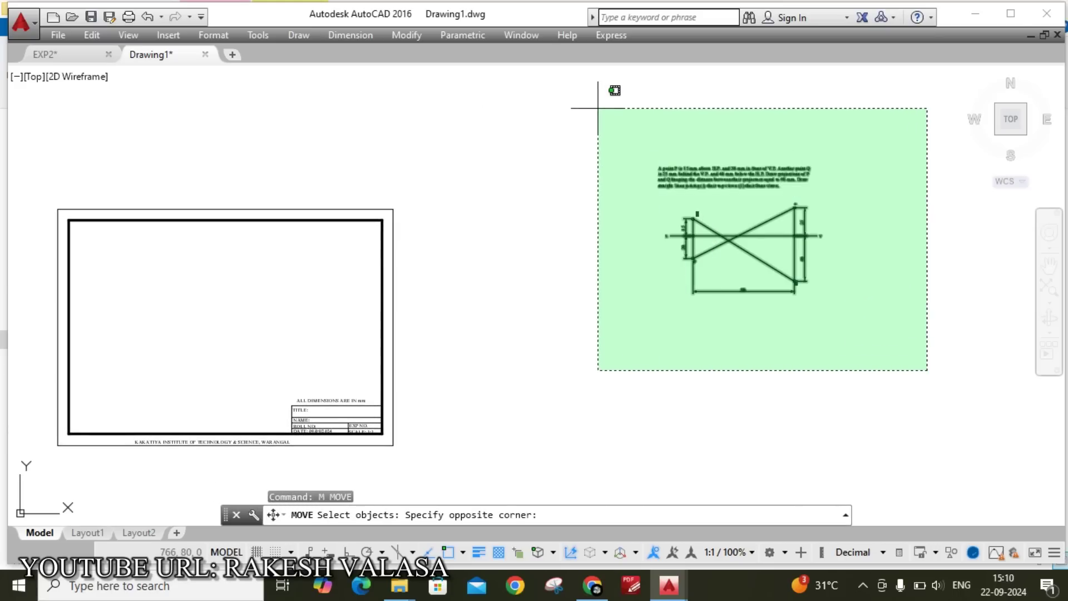
pyautogui.click(600, 89)
pyautogui.press('Return')
pyautogui.click(658, 187)
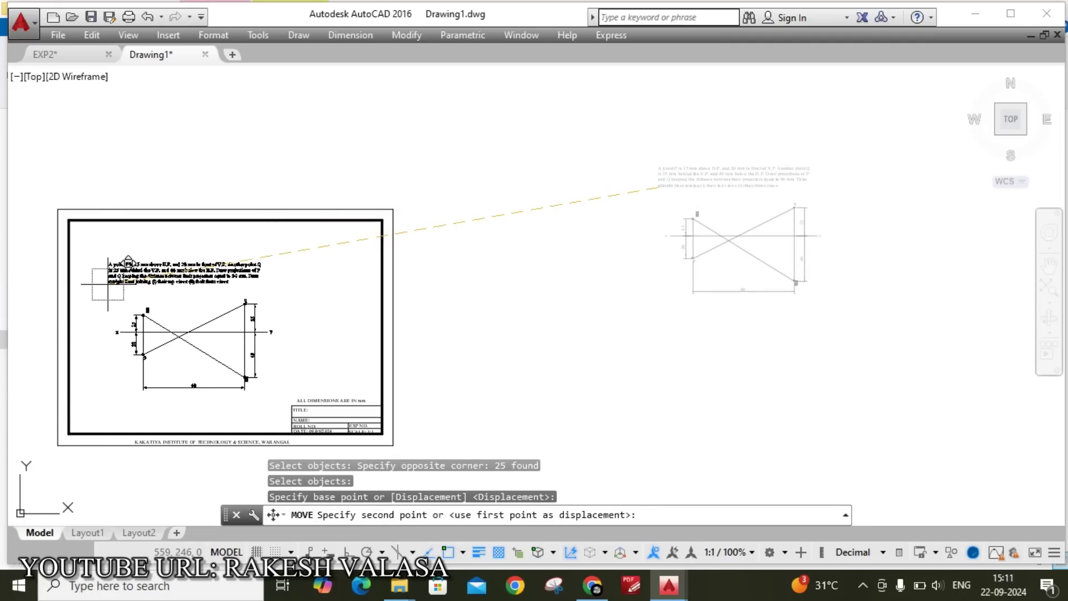
pyautogui.click(105, 279)
pyautogui.scroll(-4, 589, 253)
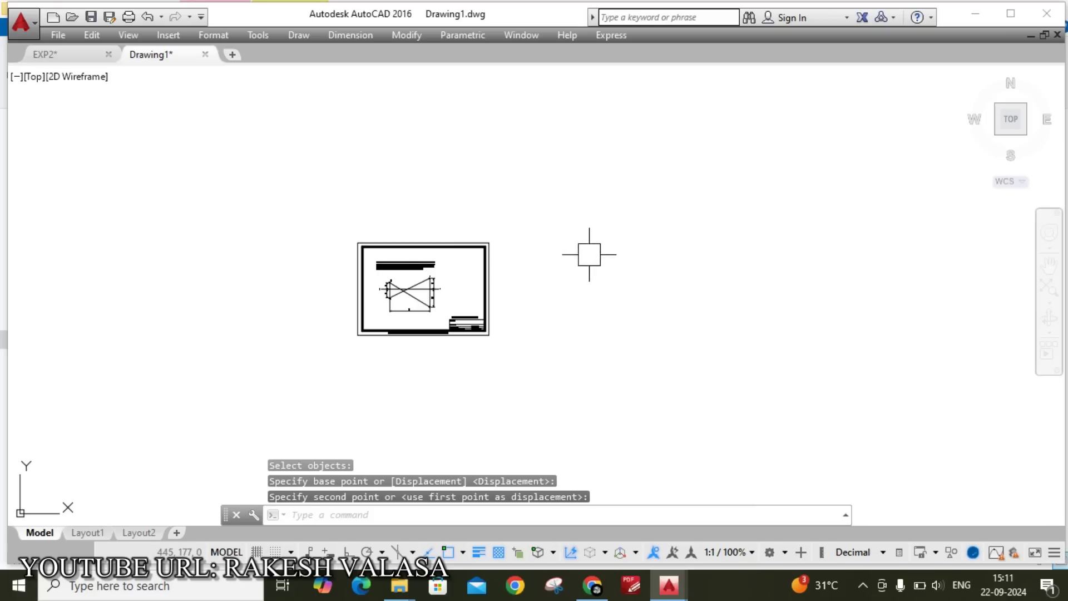
# Preview the sheet's window plot to Microsoft Print to PDF on A4 landscape, centred and fitted to the paper.
pyautogui.scroll(6, 429, 304)
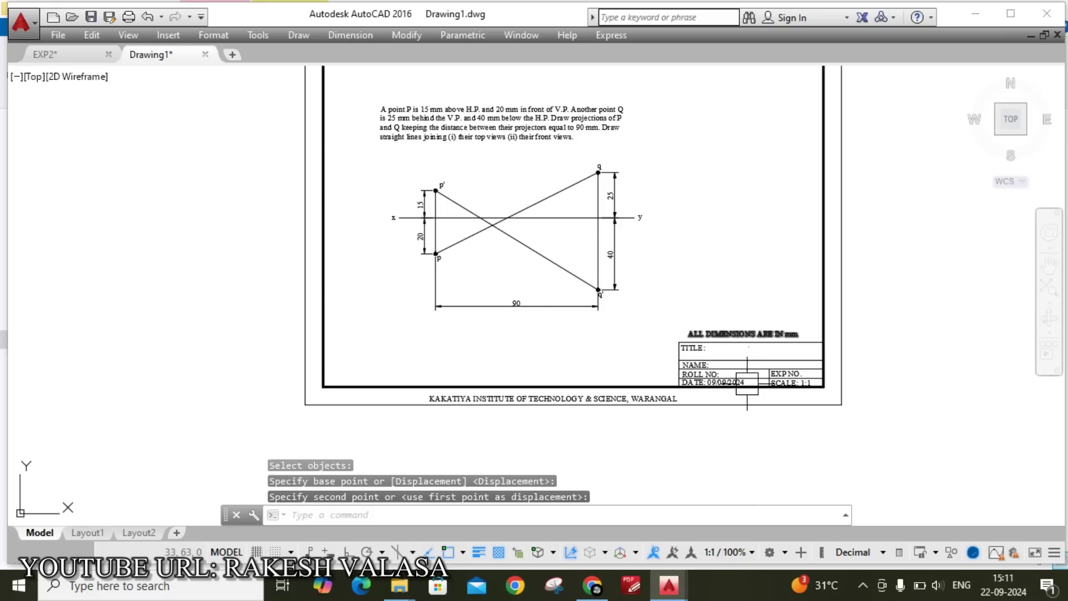
pyautogui.scroll(-3, 748, 386)
pyautogui.scroll(2, 857, 243)
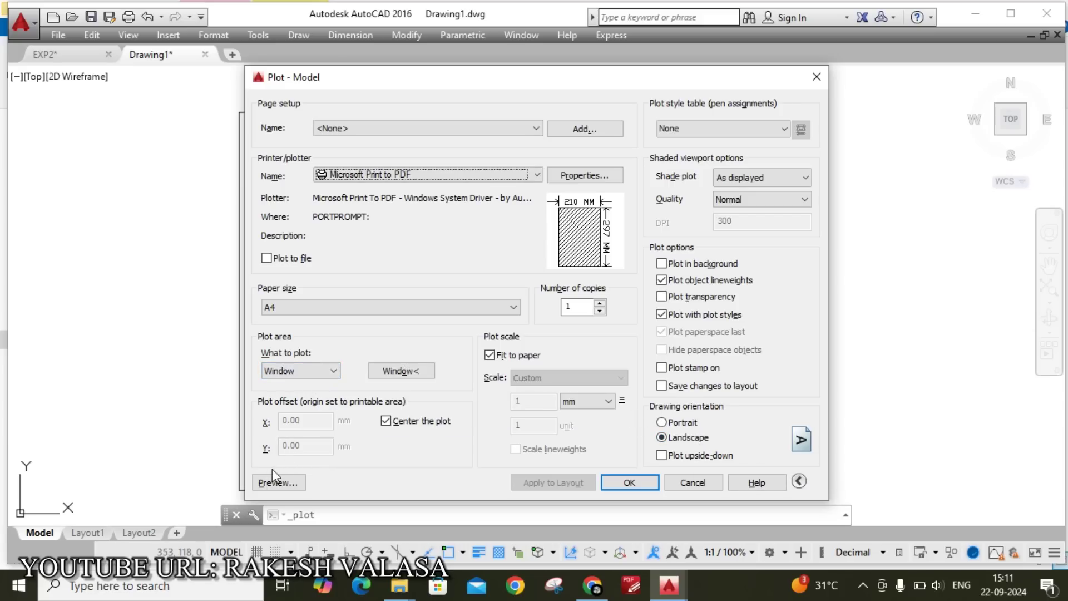
pyautogui.click(289, 483)
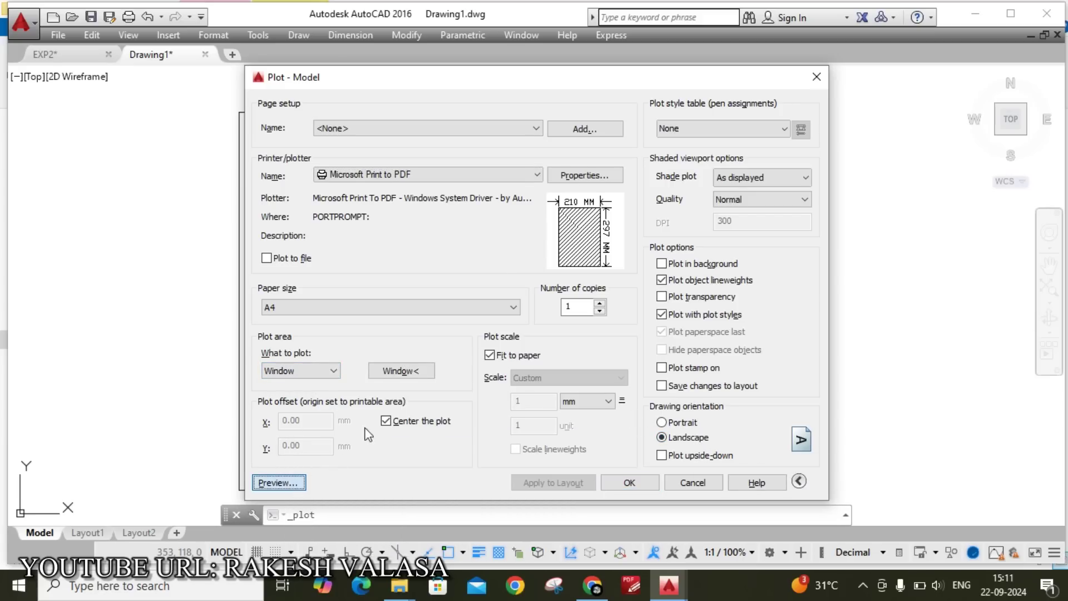